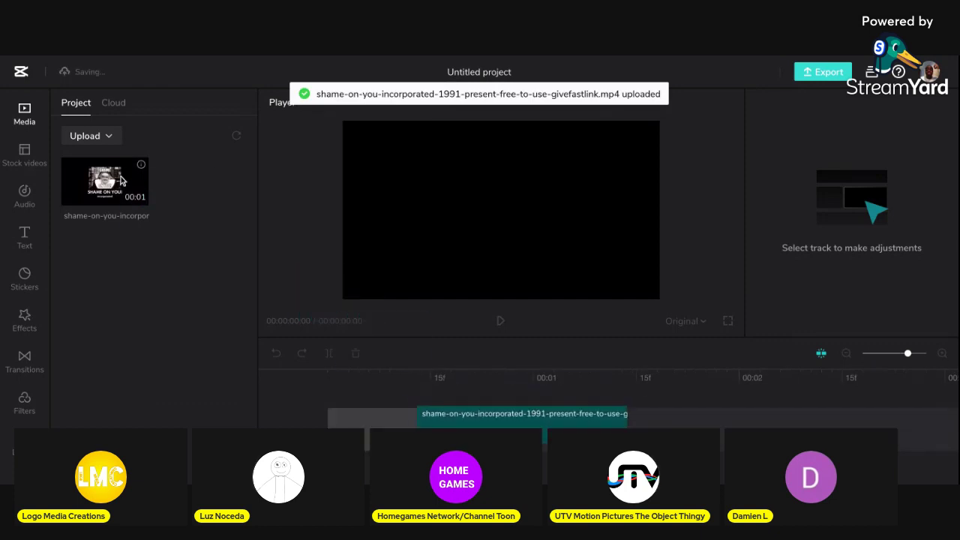
Step: Place the uploaded shame-on-you-incorporated video at the start of the timeline and play it back
drag(114, 175, 360, 417)
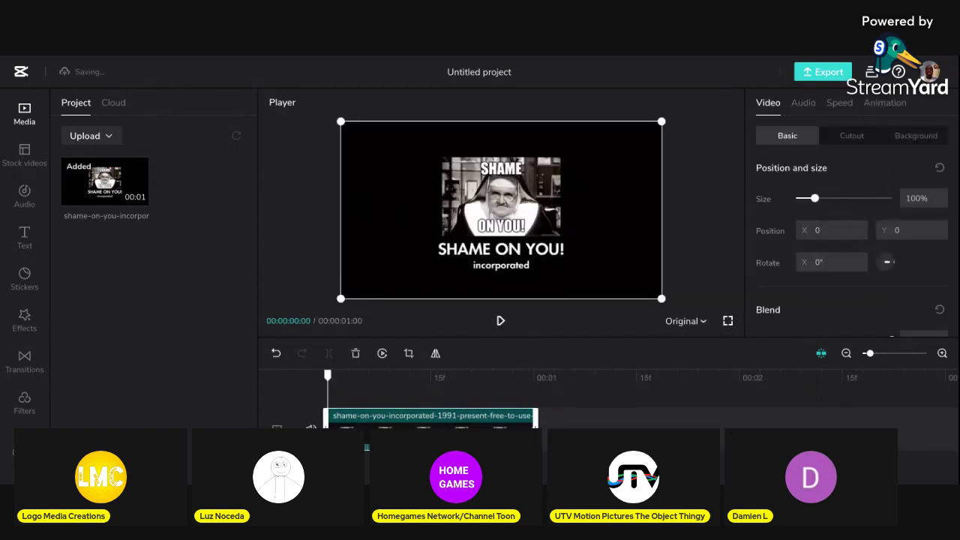
click(501, 322)
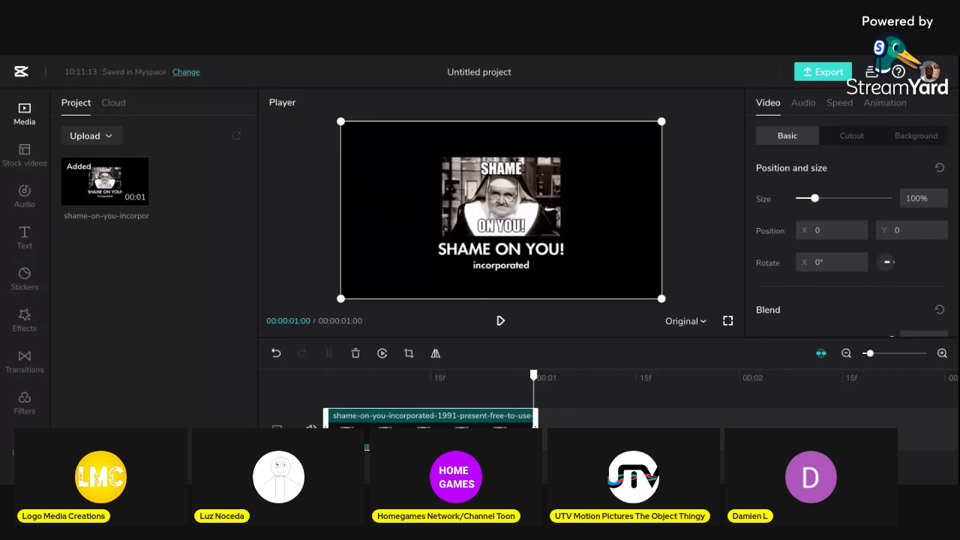
click(285, 192)
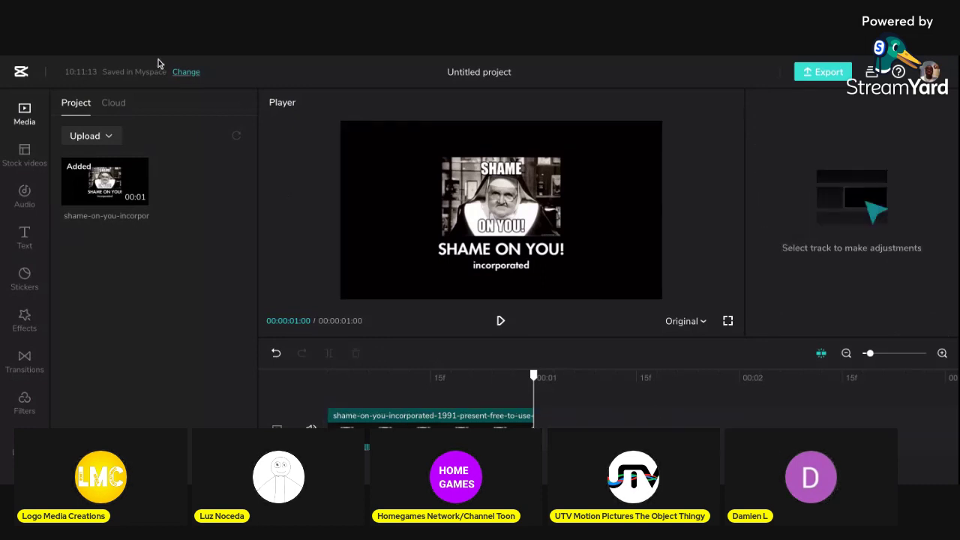
click(501, 321)
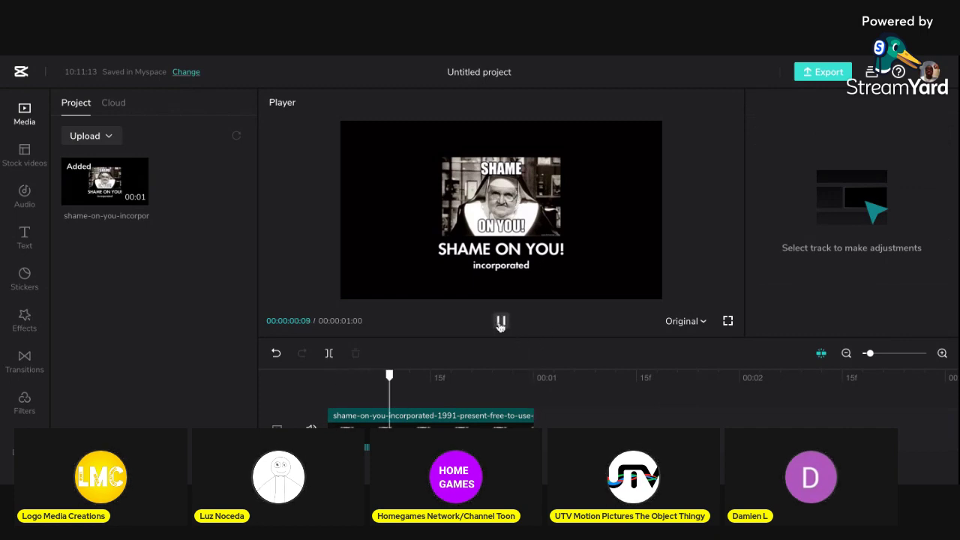
click(502, 321)
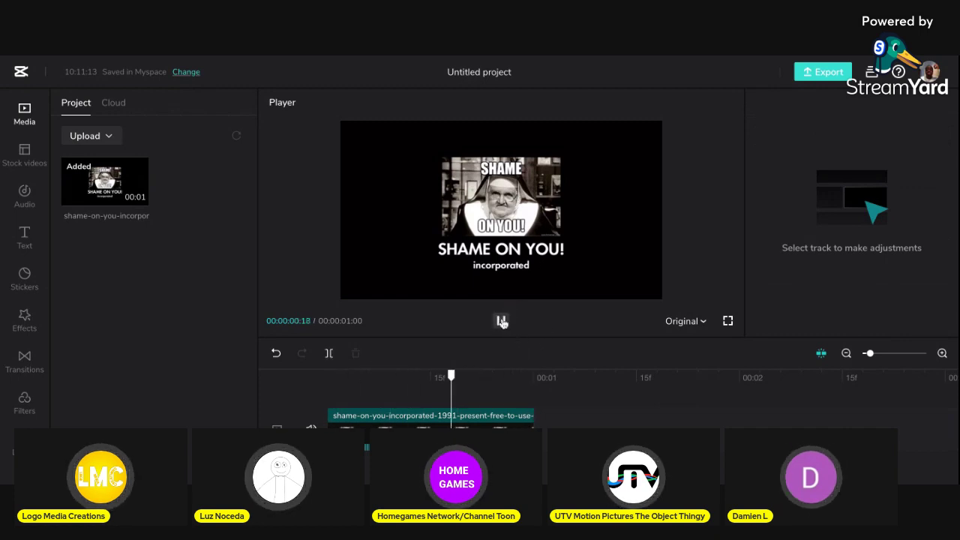
Step: Upload the local video copy this-720p-230222.mp4 and place it directly after the shame-on-you-incorporated clip
click(108, 137)
click(108, 166)
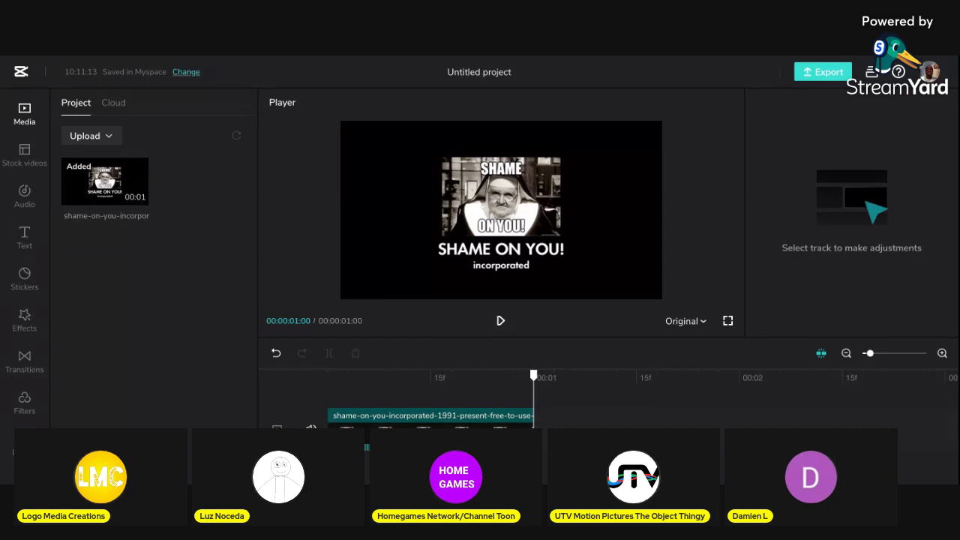
mouse_move(97, 199)
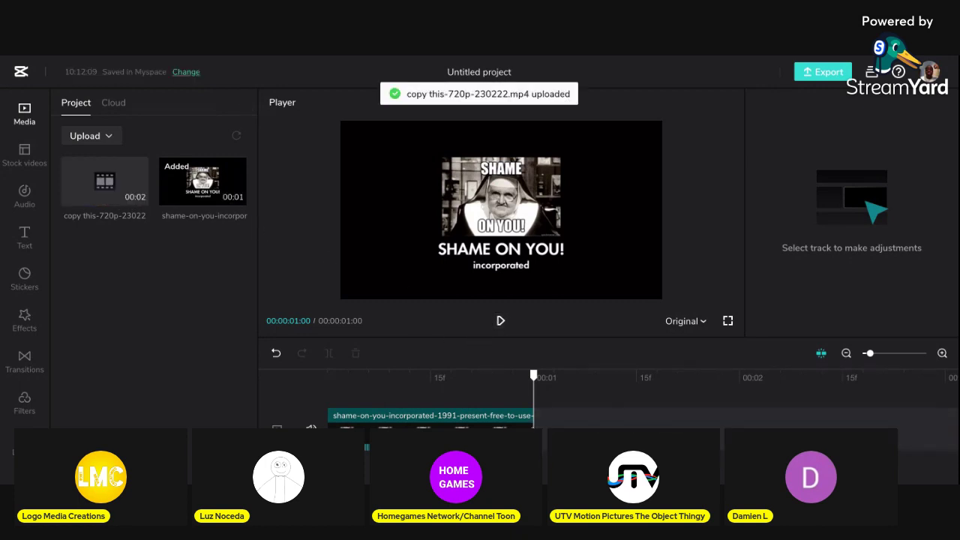
mouse_move(93, 178)
click(503, 323)
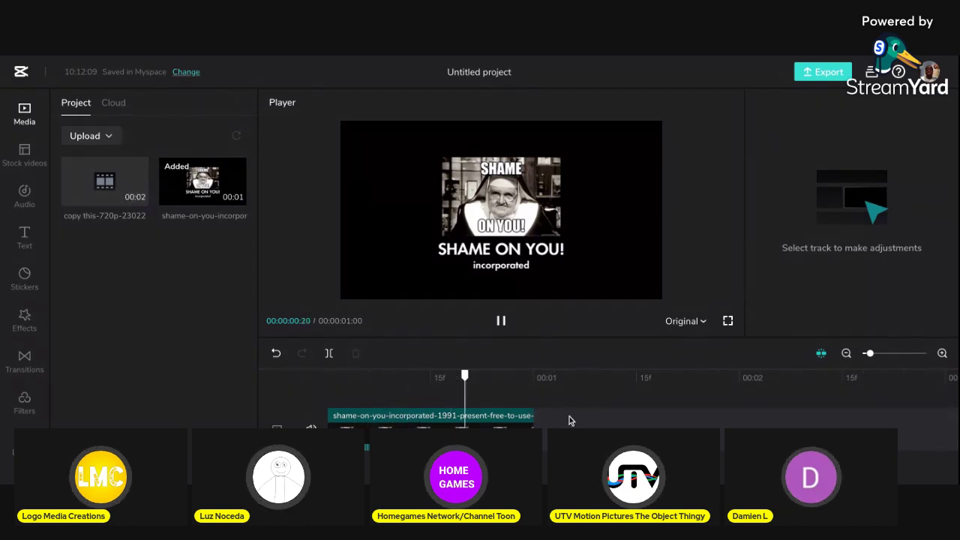
drag(80, 179, 559, 368)
drag(551, 411, 540, 416)
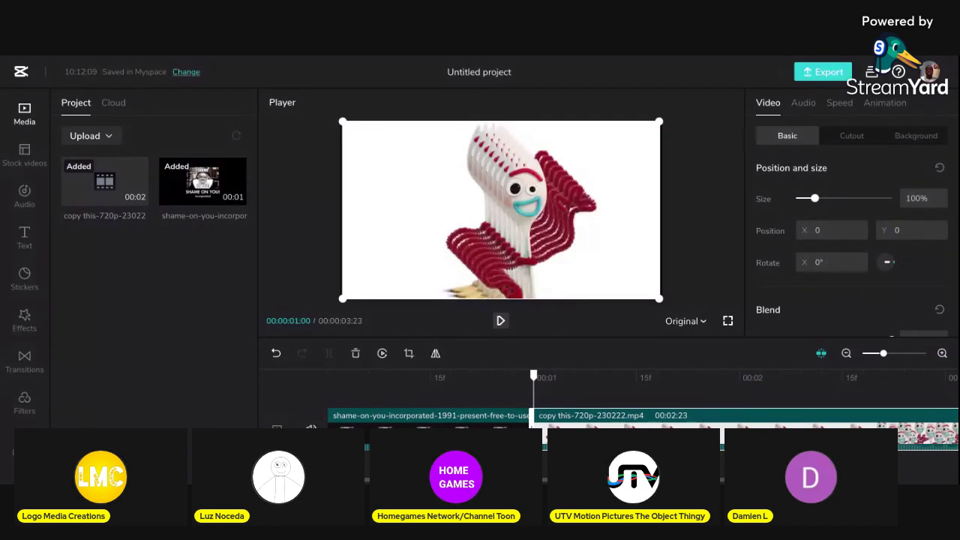
Step: Play the copy this-720p-230222.mp4 clip, zoom the timeline out and return the playhead to the clip's start
click(501, 321)
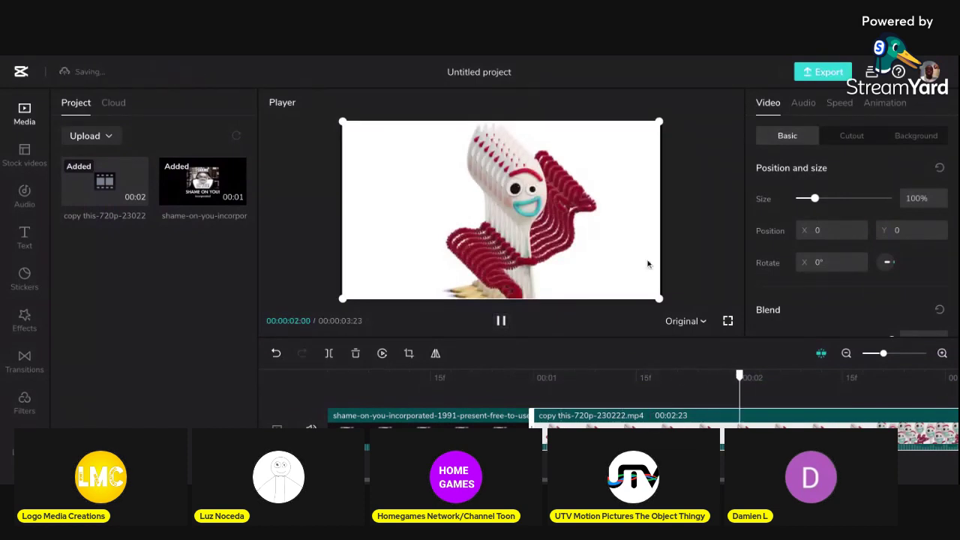
drag(885, 355, 880, 357)
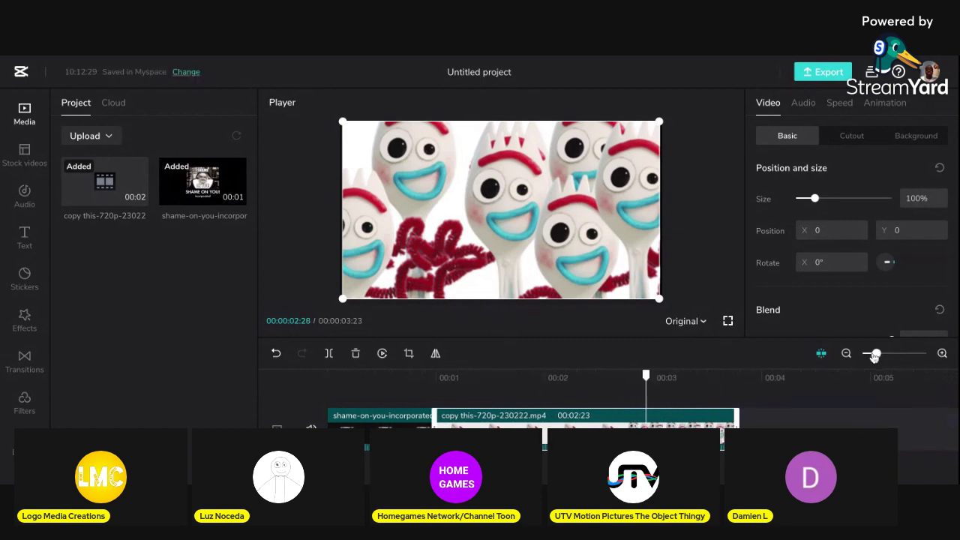
key(space)
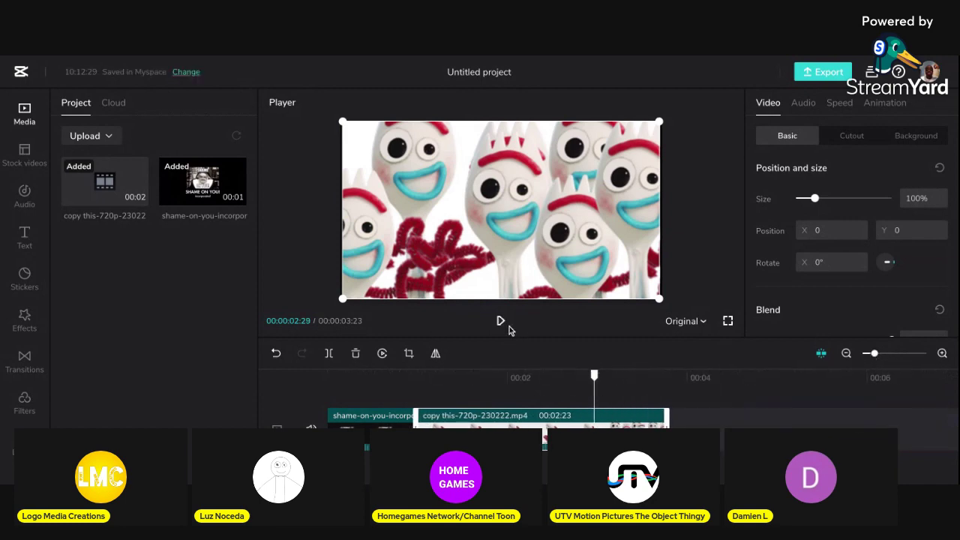
click(592, 377)
key(Up)
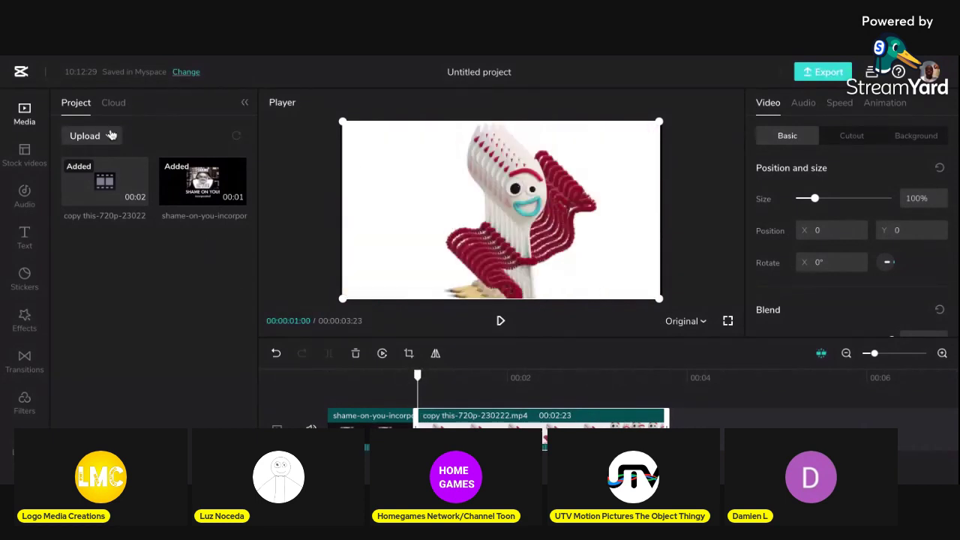
Step: Upload the local Balls Television logo PNG and layer it above the copy this-720p-230222.mp4 clip, starting at 00:00:01:00
mouse_move(106, 136)
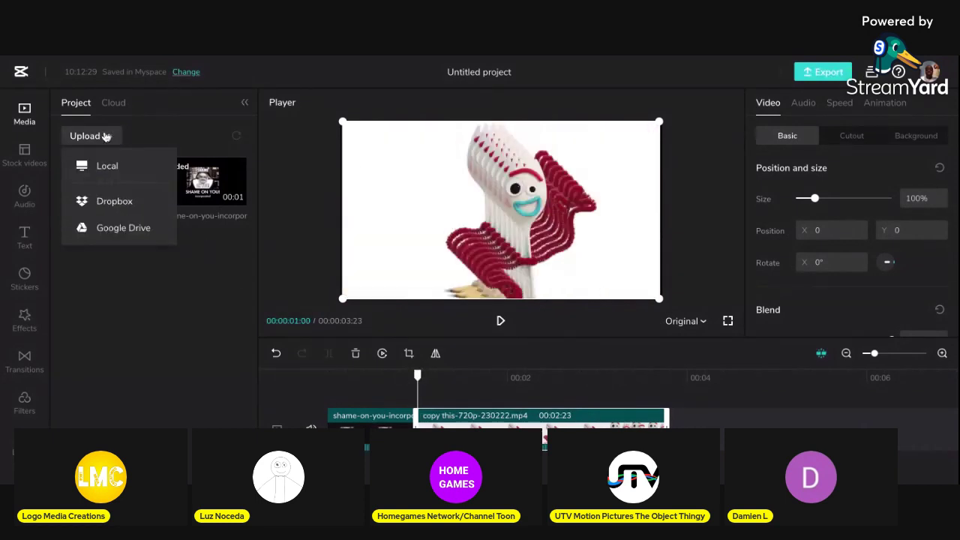
click(140, 172)
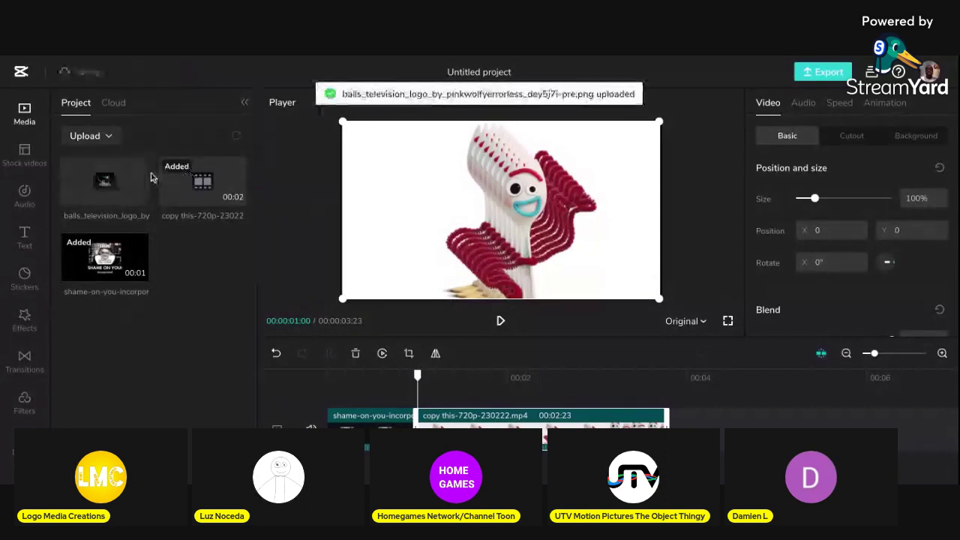
drag(96, 188, 465, 379)
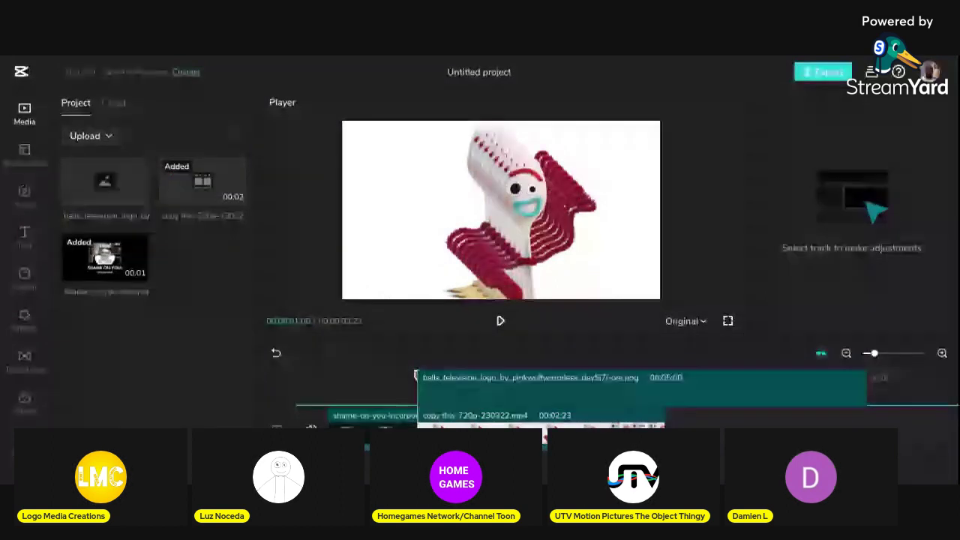
Step: Preview the Balls Television logo overlay and trim its end to match the end of the copy this-720p-230222.mp4 clip
click(501, 321)
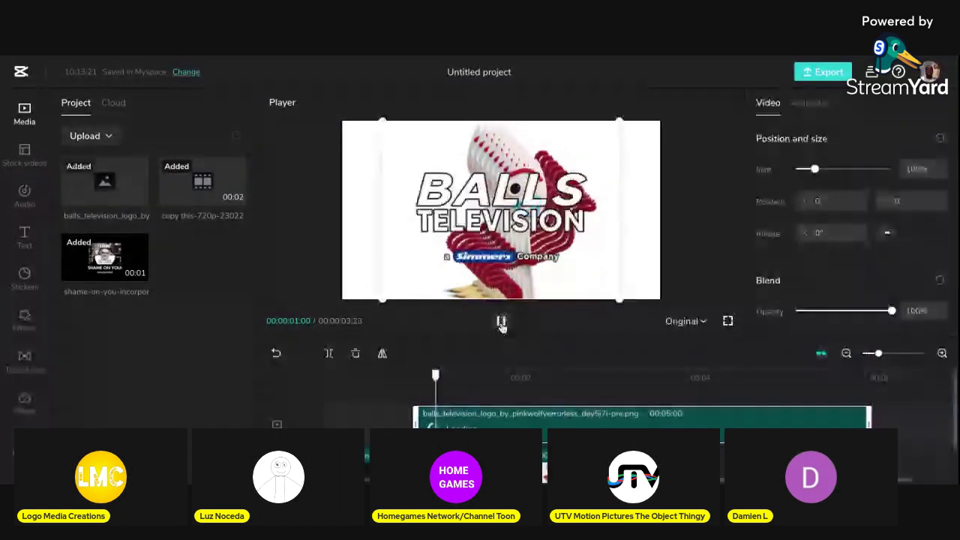
click(501, 323)
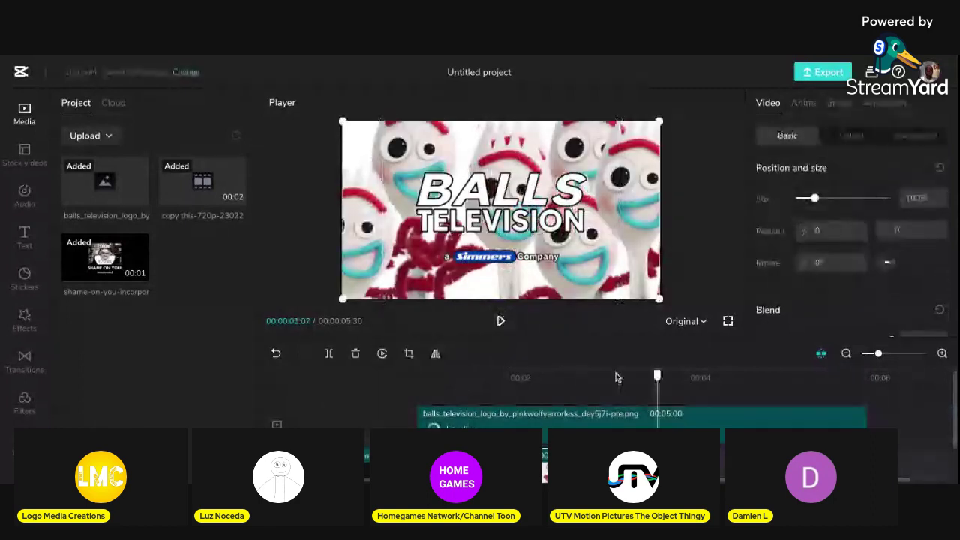
click(825, 418)
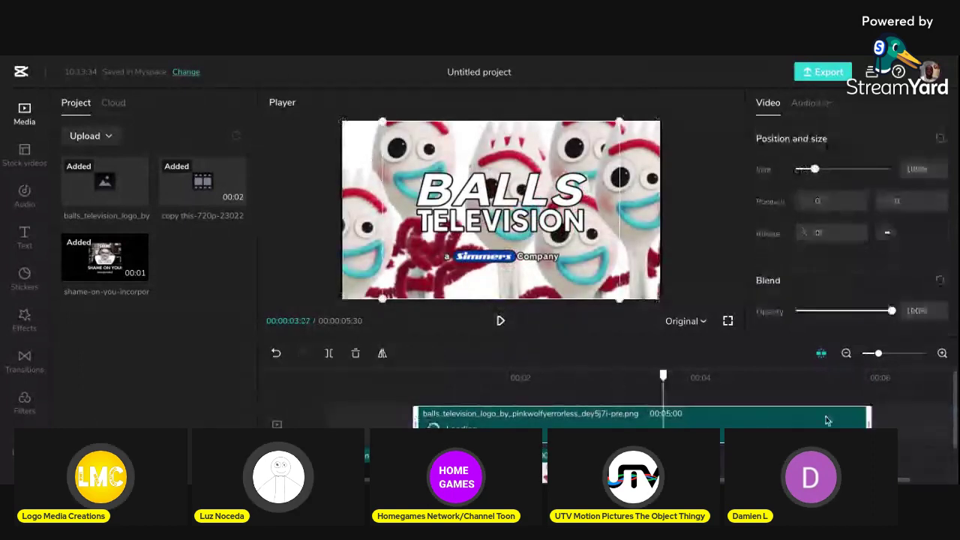
drag(870, 418, 665, 419)
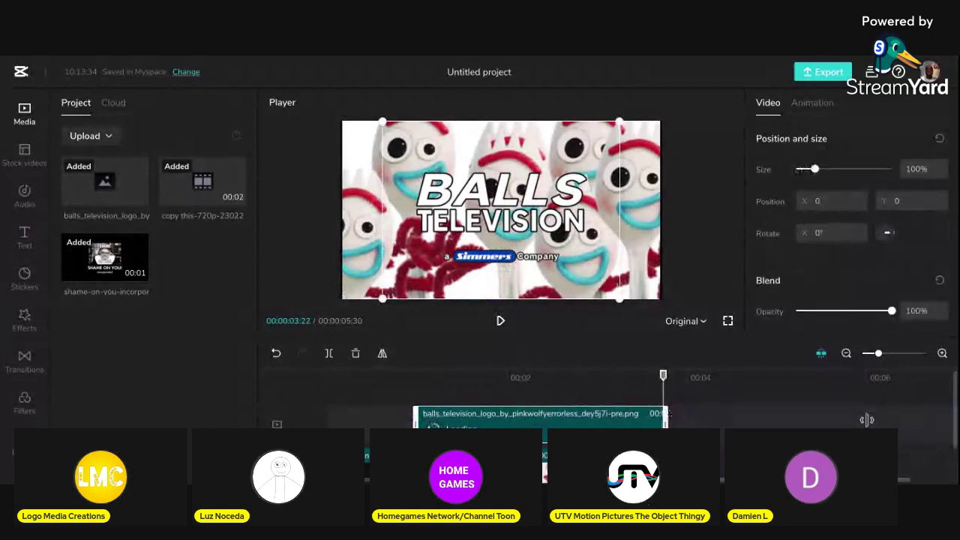
click(675, 419)
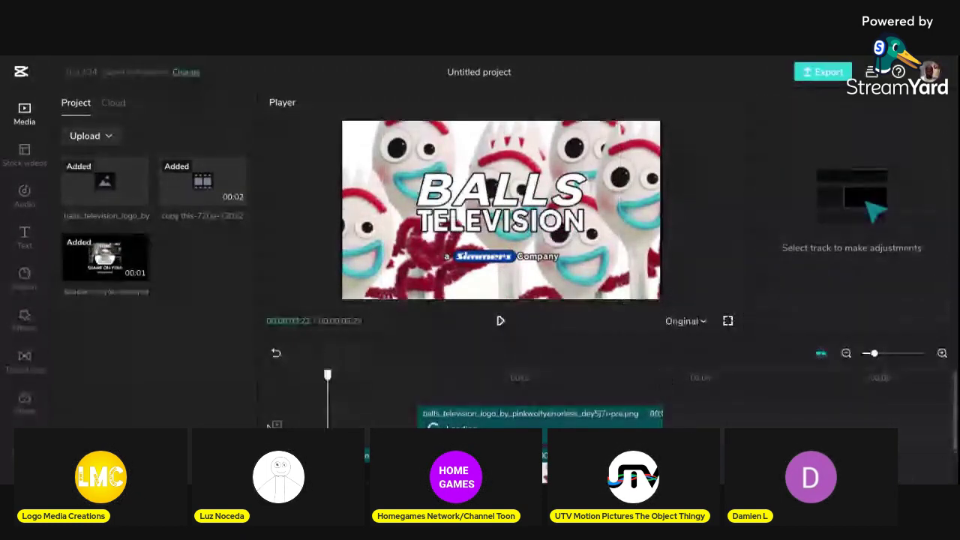
Step: Play the sequence from the beginning to check the trimmed Balls Television logo overlay
click(500, 321)
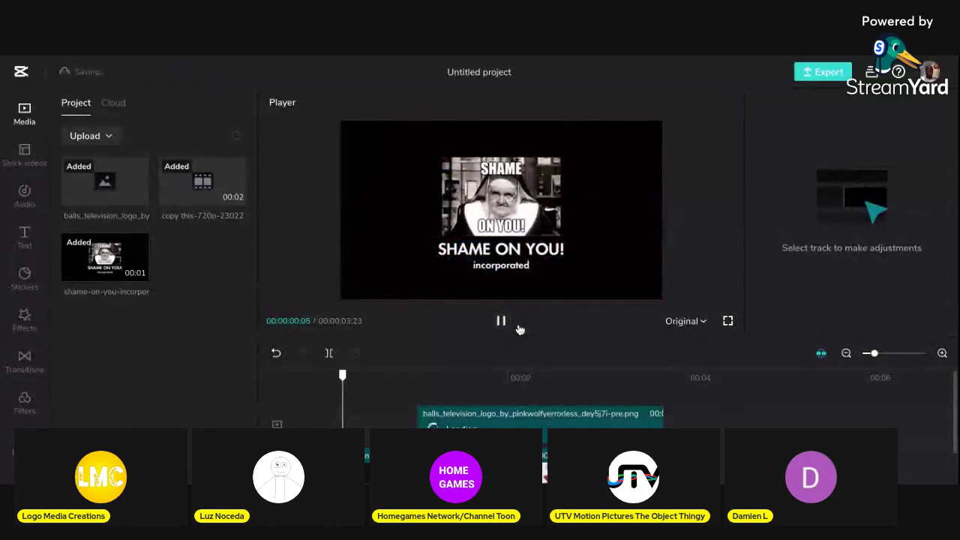
click(502, 321)
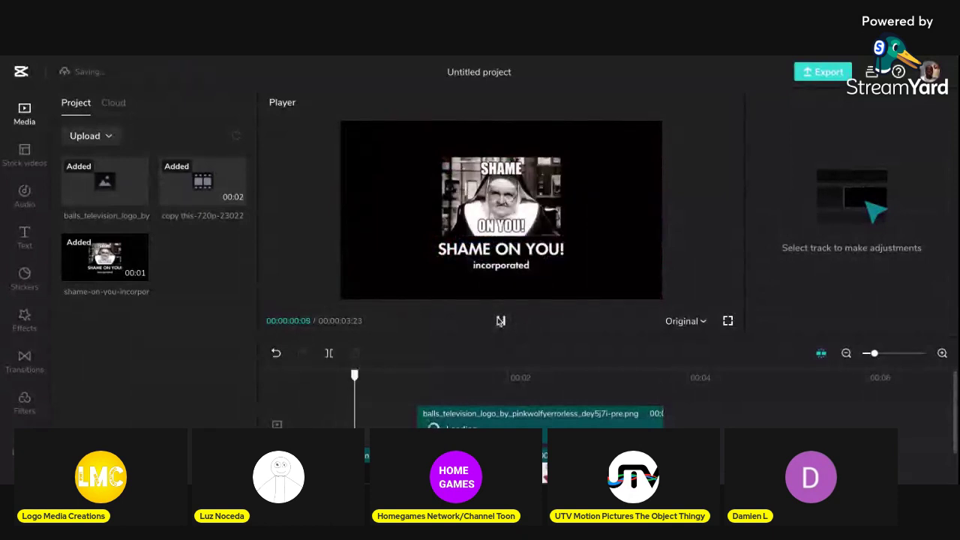
click(500, 321)
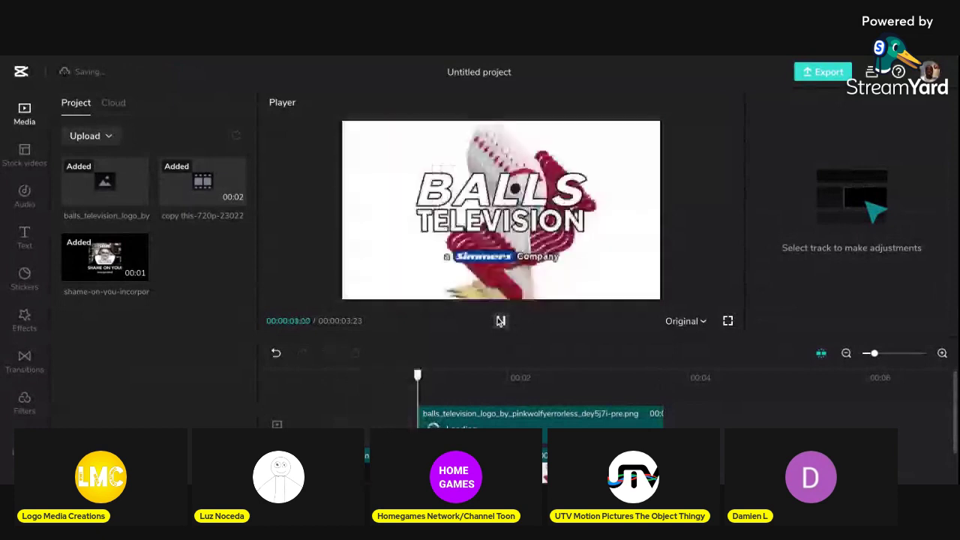
click(501, 321)
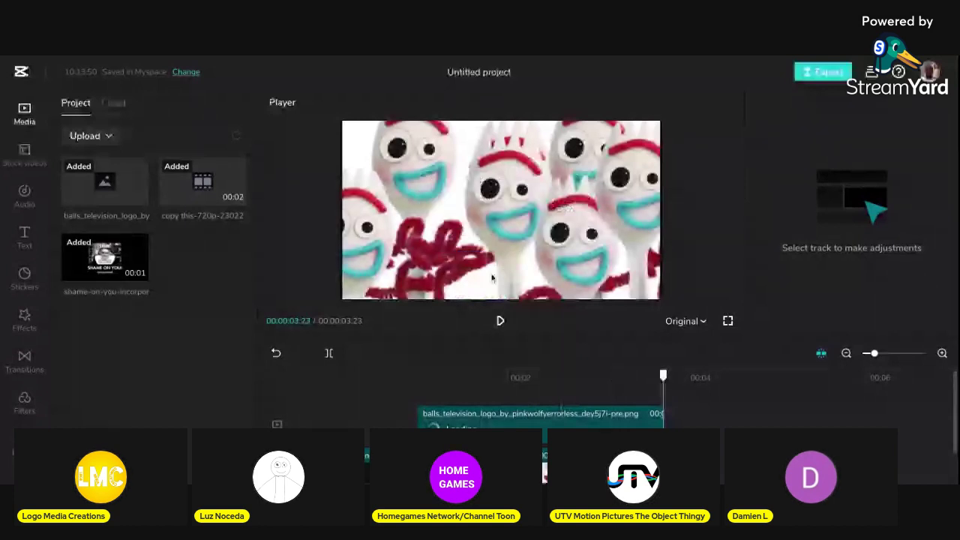
Step: Upload the local video double-down-productions-logo-givefastlink.mp4 and place it right after the Balls Television logo on the same track
click(111, 135)
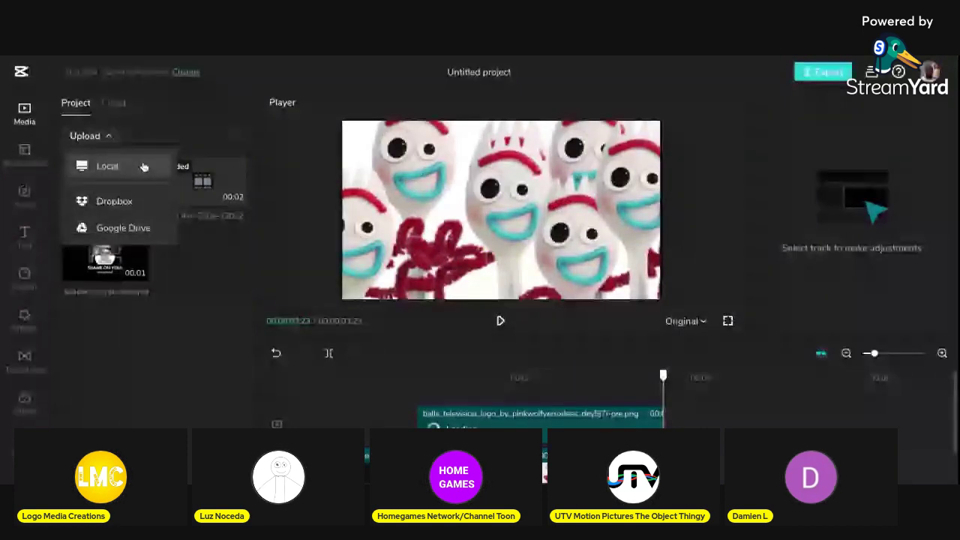
click(144, 166)
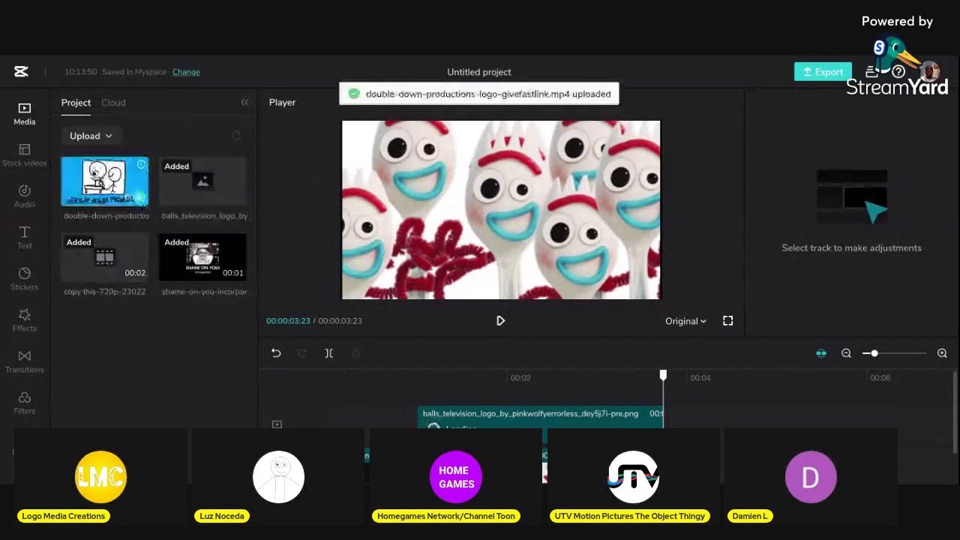
drag(93, 175, 481, 343)
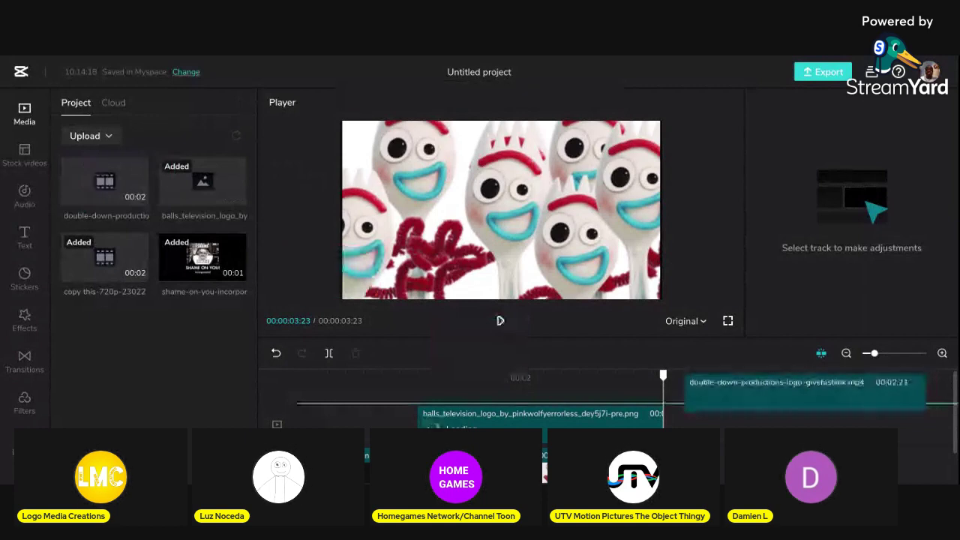
drag(750, 390, 656, 416)
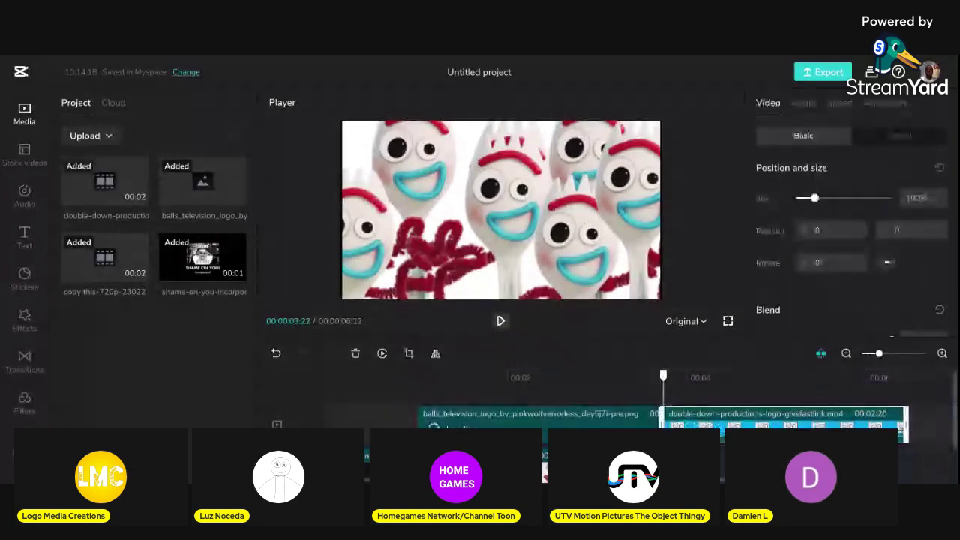
Step: Play the double-down-productions clip, then preview the Balls Television section again
key(space)
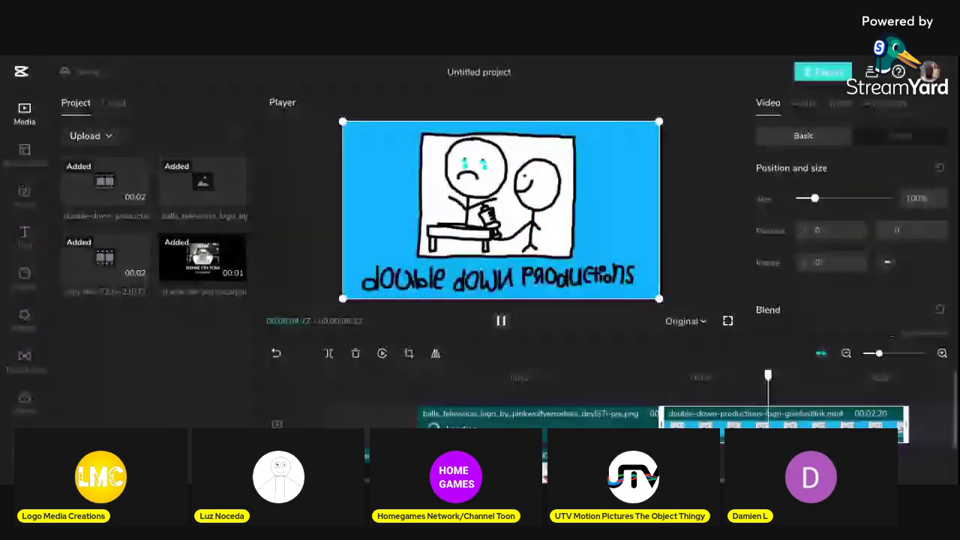
key(space)
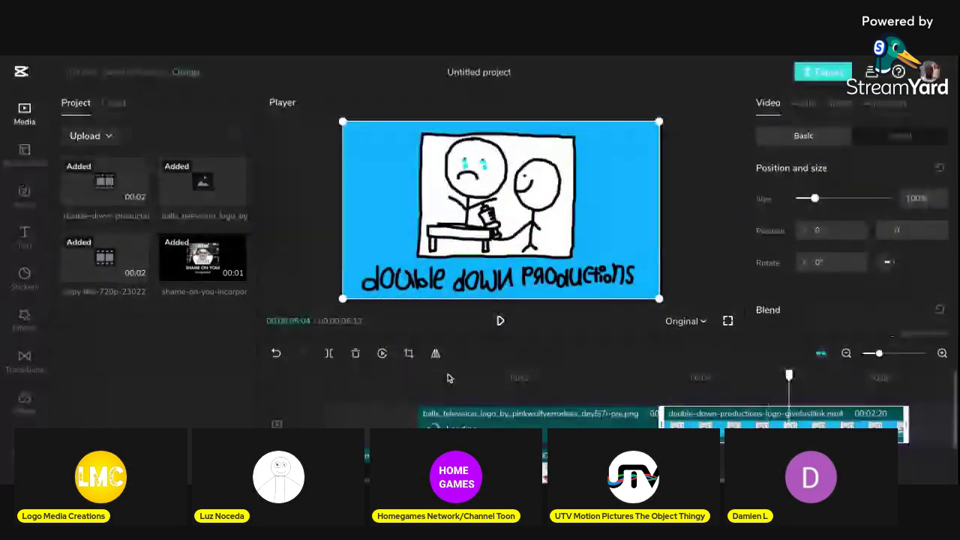
click(447, 378)
key(space)
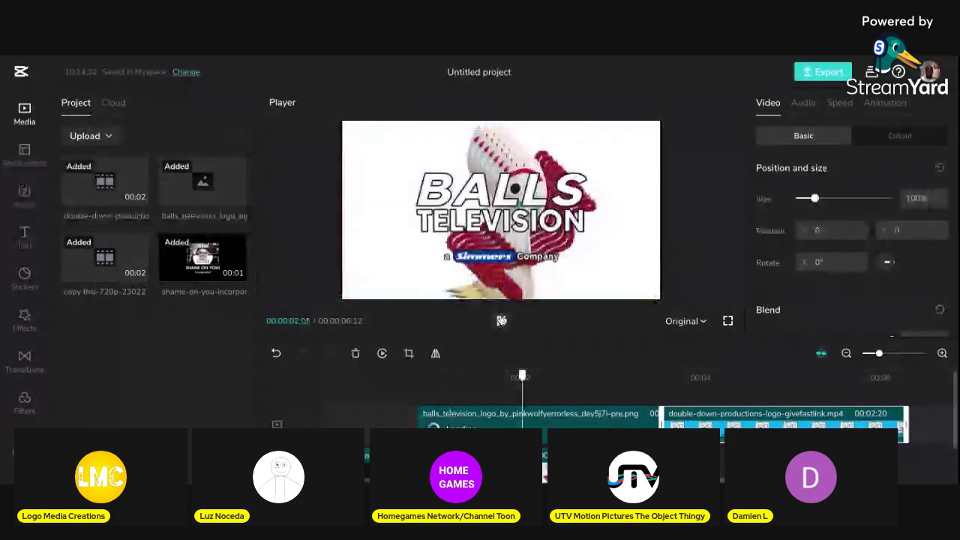
Step: Return the playhead to the start of the timeline and replay the whole logo sequence
click(550, 376)
key(Home)
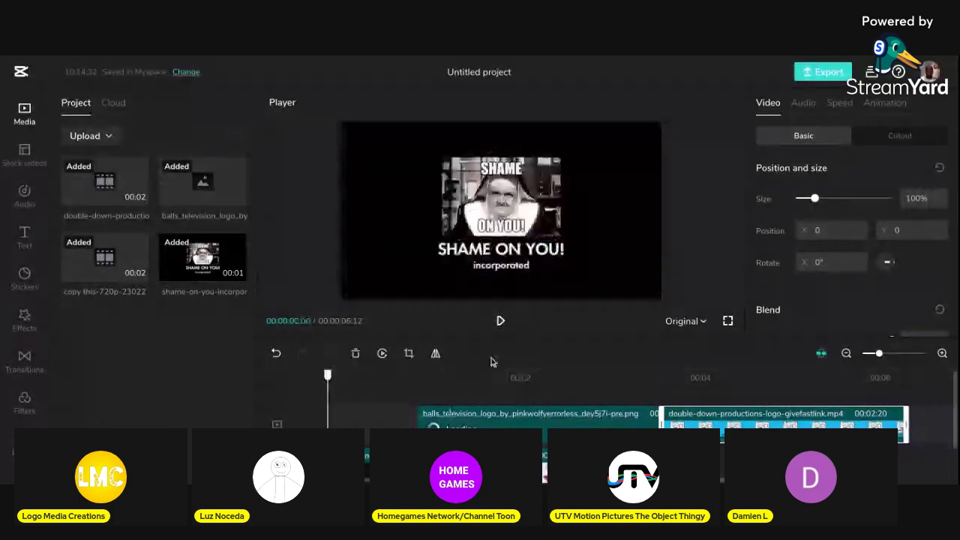
click(499, 320)
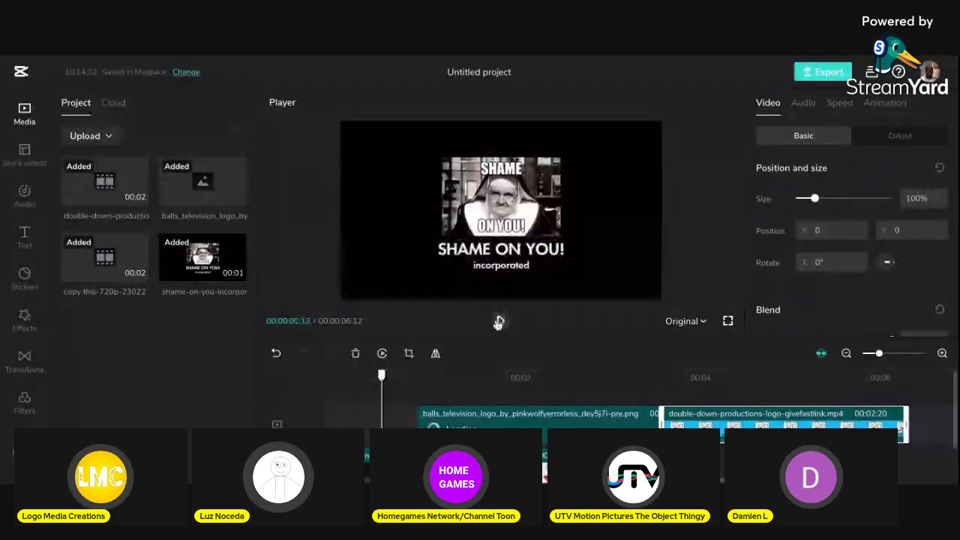
drag(381, 378, 327, 378)
click(501, 321)
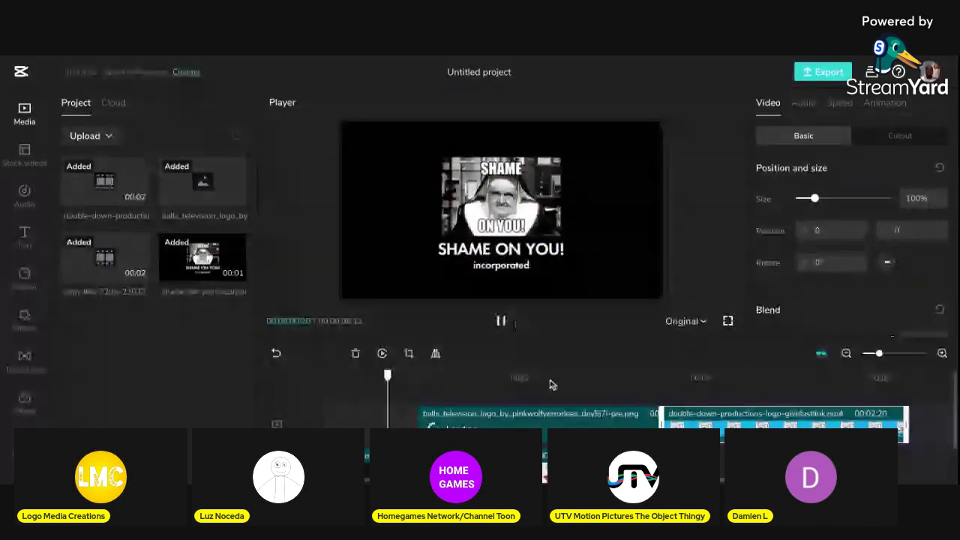
Step: Replay the logo sequence from the beginning through the double-down-productions clip, and preview the Balls Television section once more
click(502, 321)
click(740, 377)
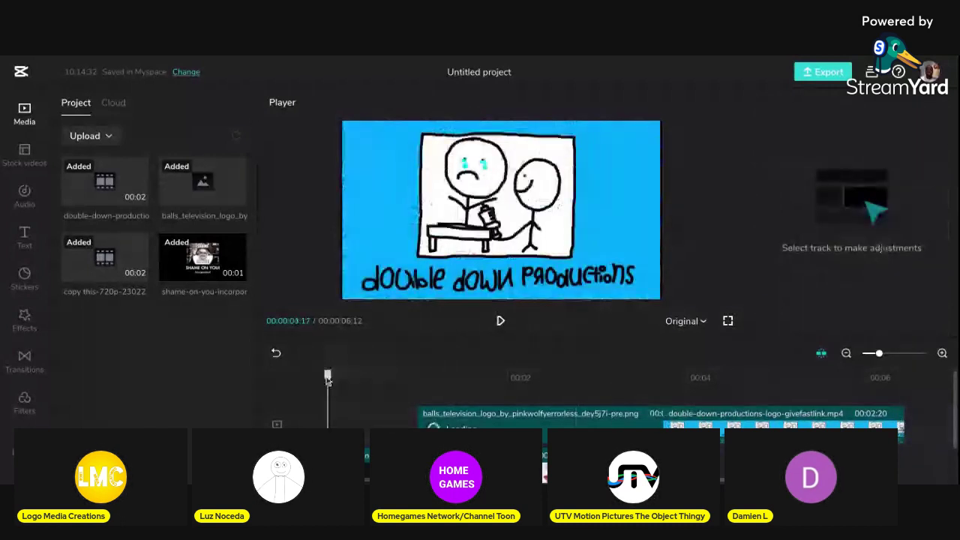
click(331, 388)
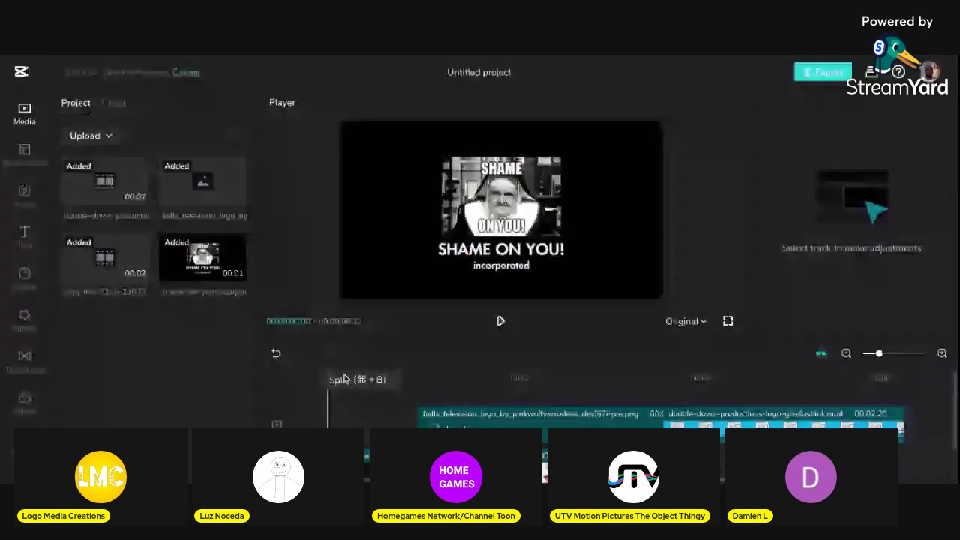
click(501, 320)
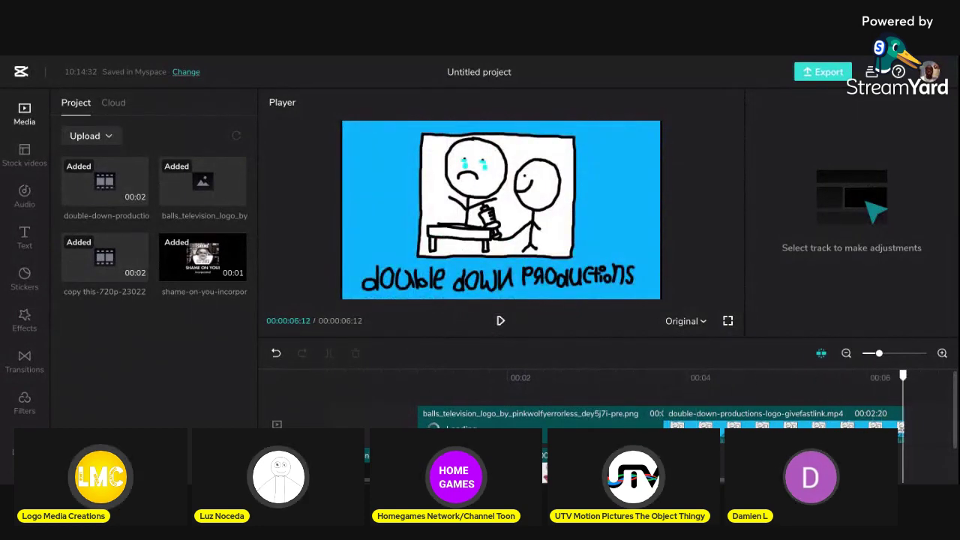
key(space)
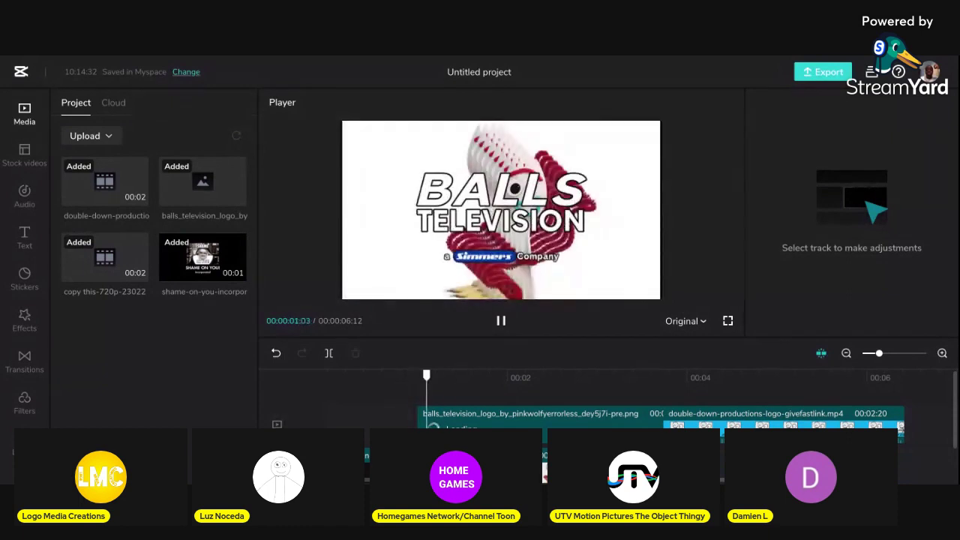
click(503, 321)
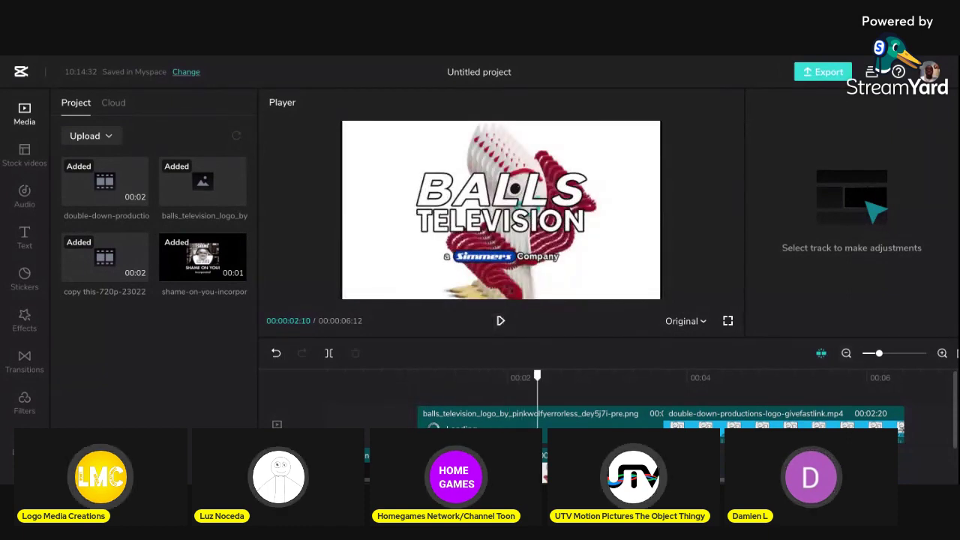
Step: Play the complete logo sequence several more times and bring the playhead back to the beginning
drag(878, 353, 866, 354)
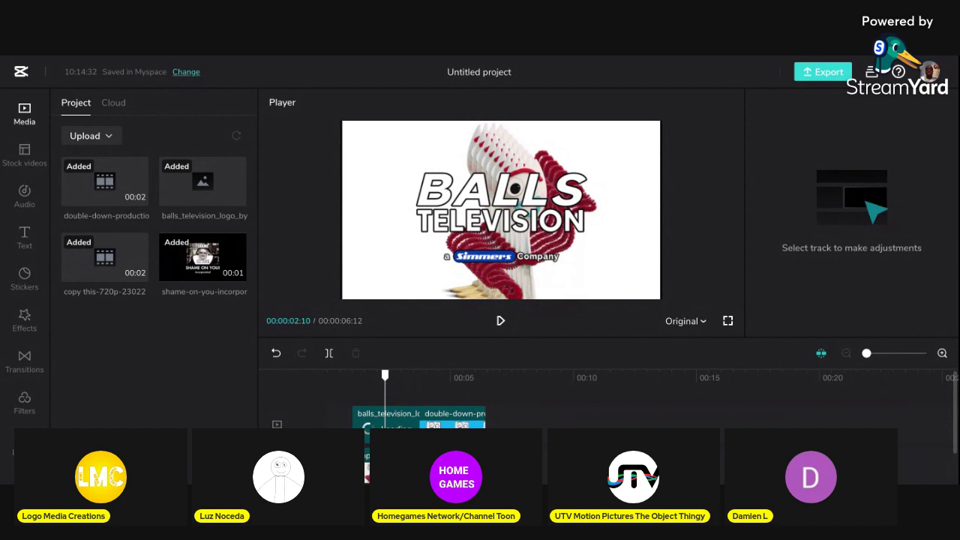
click(830, 72)
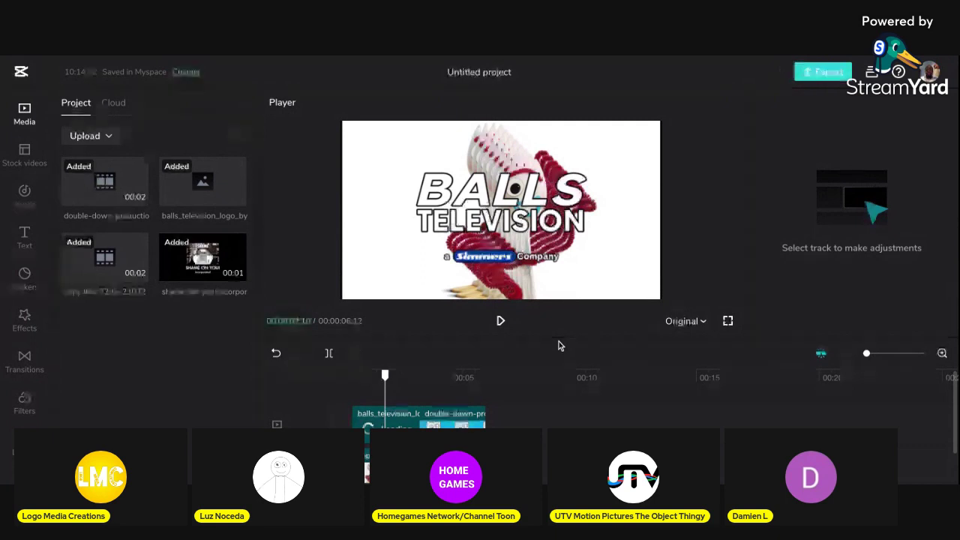
key(space)
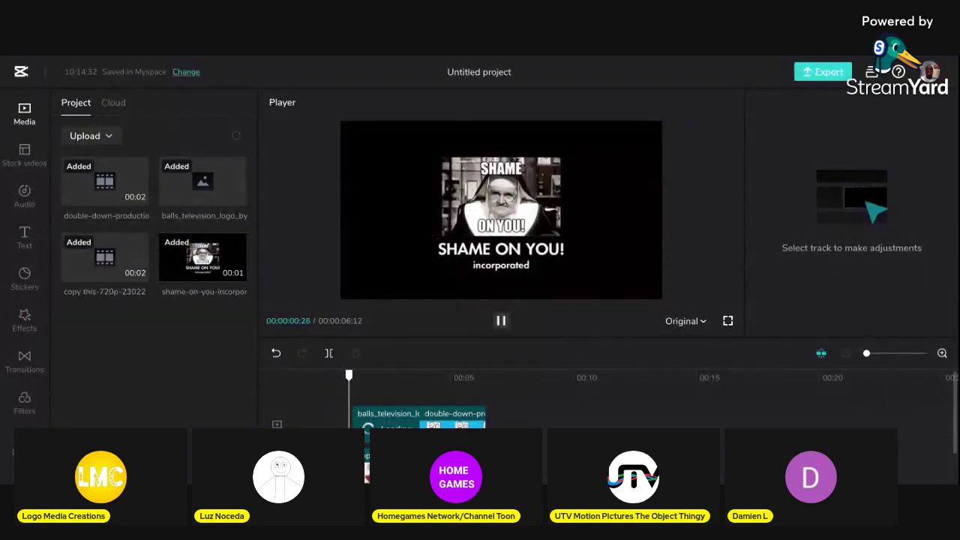
key(space)
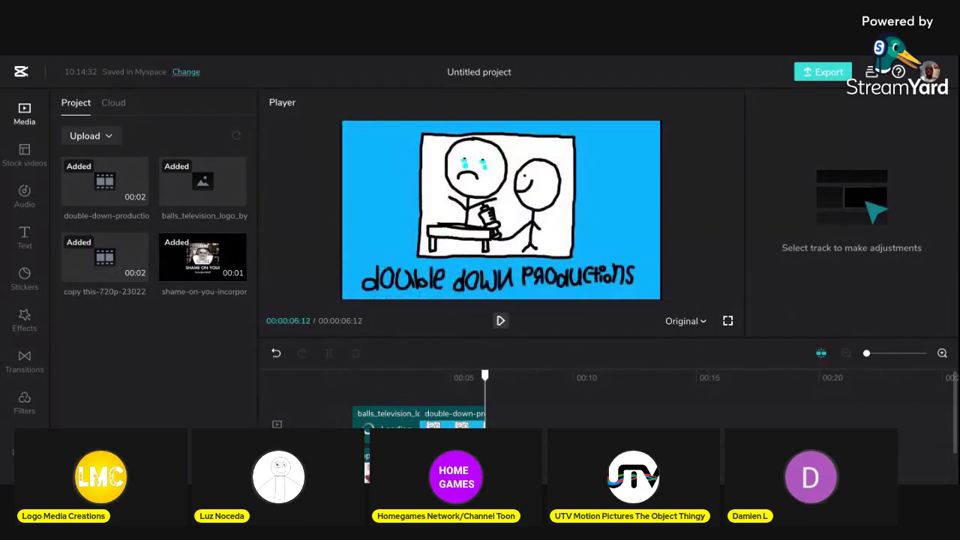
key(space)
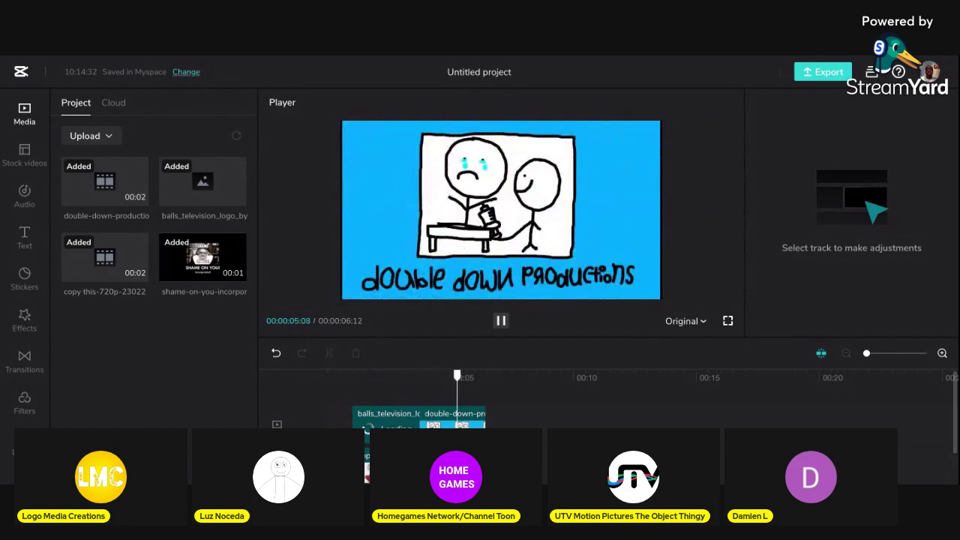
key(space)
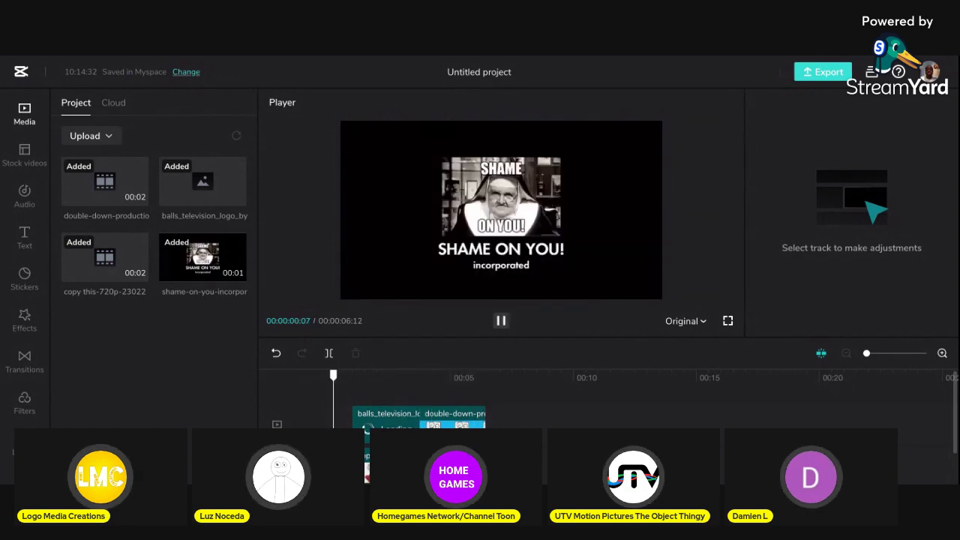
key(space)
click(338, 384)
click(501, 321)
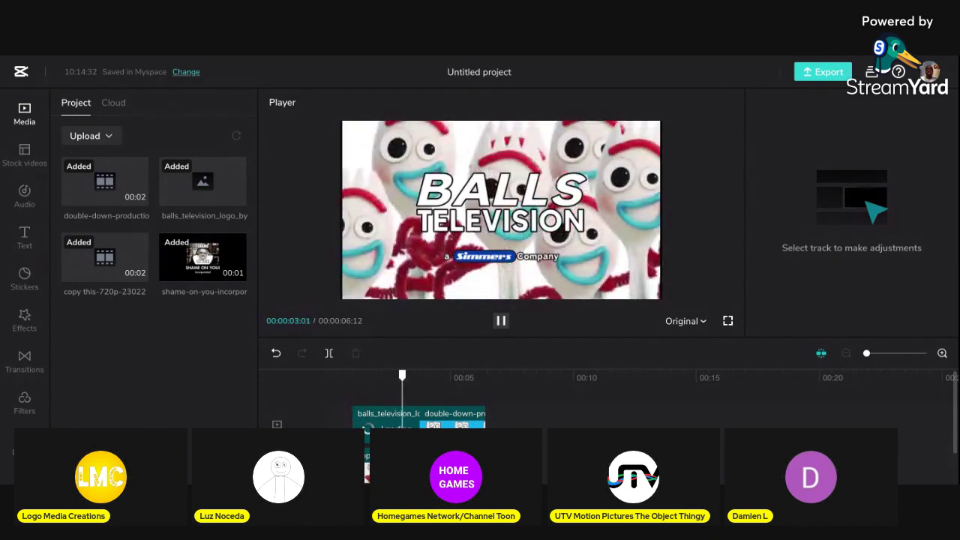
click(334, 399)
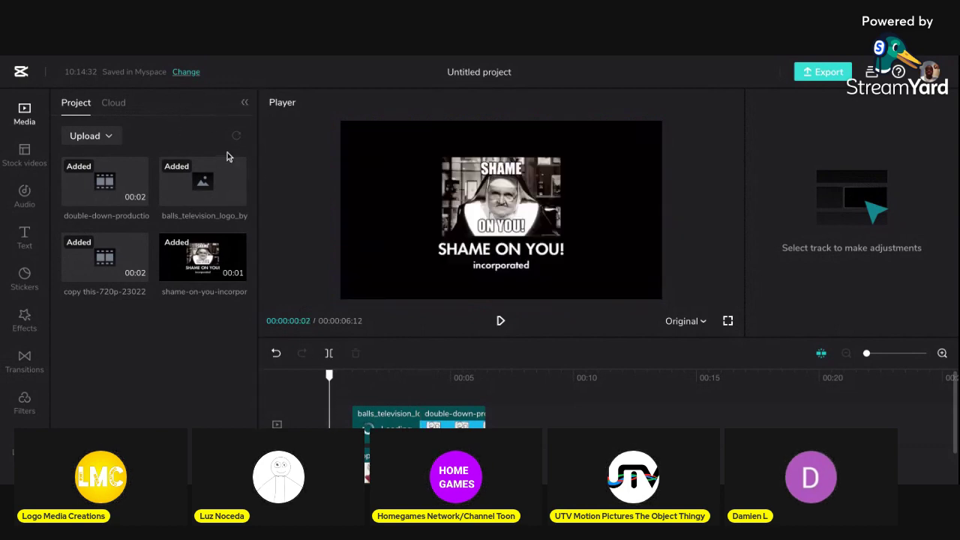
Step: Upload the local video intel-sound-logo-givefastlink.mp4 and place it at the end of the sequence, starting at 00:00:06:12
click(480, 395)
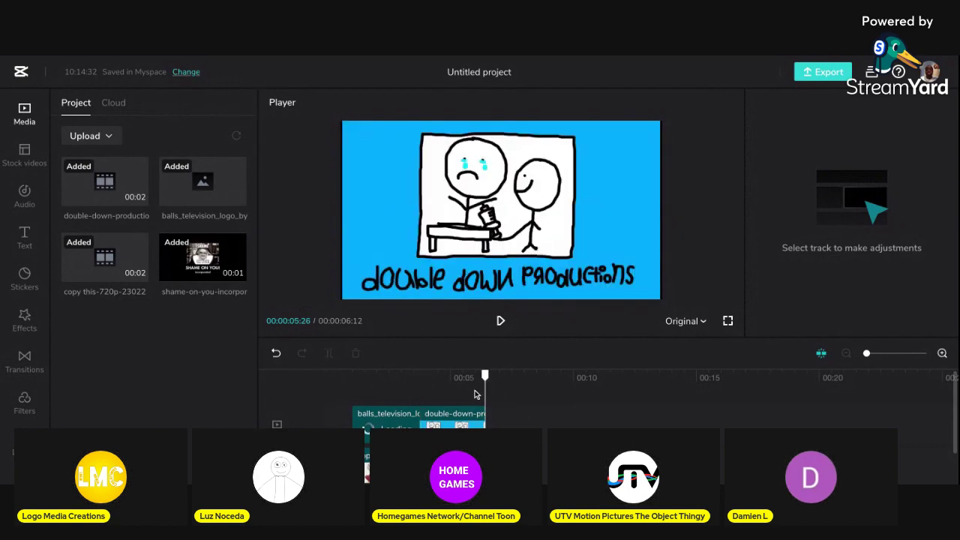
click(87, 135)
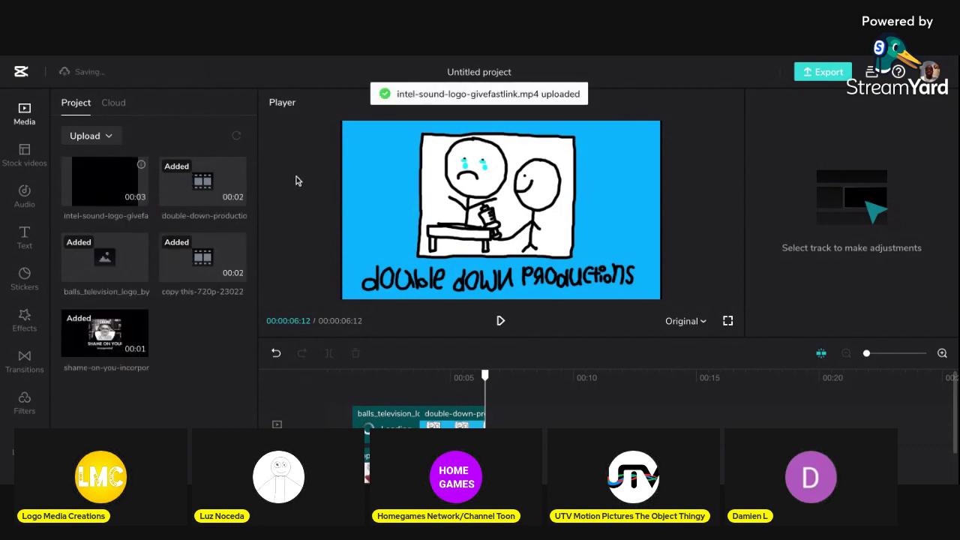
mouse_move(105, 180)
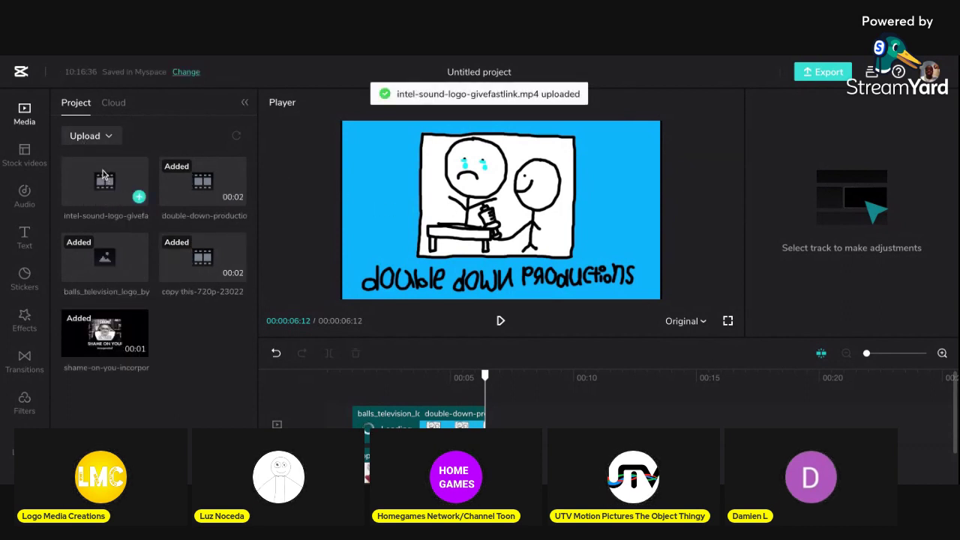
drag(99, 188, 529, 413)
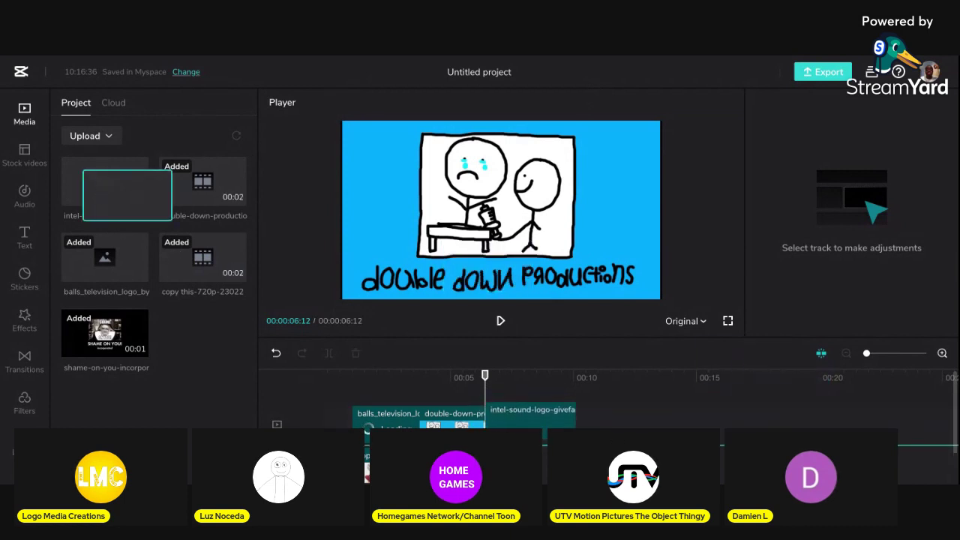
Step: Preview the start of the Intel clip and split it at 00:00:06:24, just after its black opening
click(500, 322)
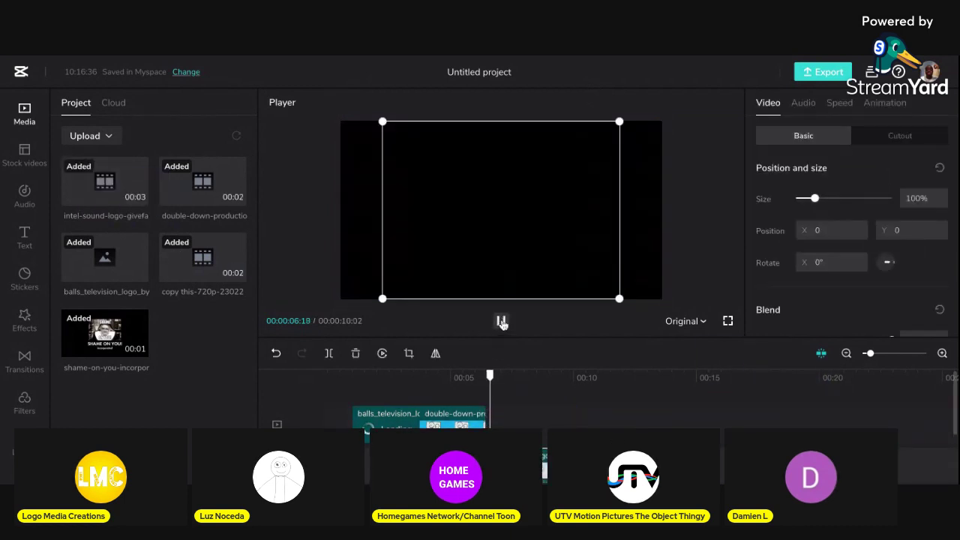
click(502, 323)
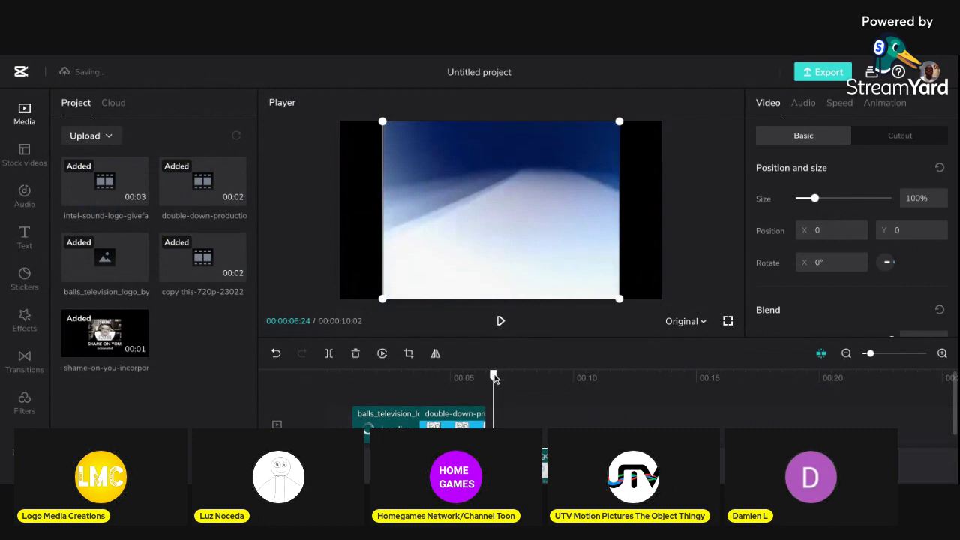
drag(495, 379, 493, 379)
click(500, 321)
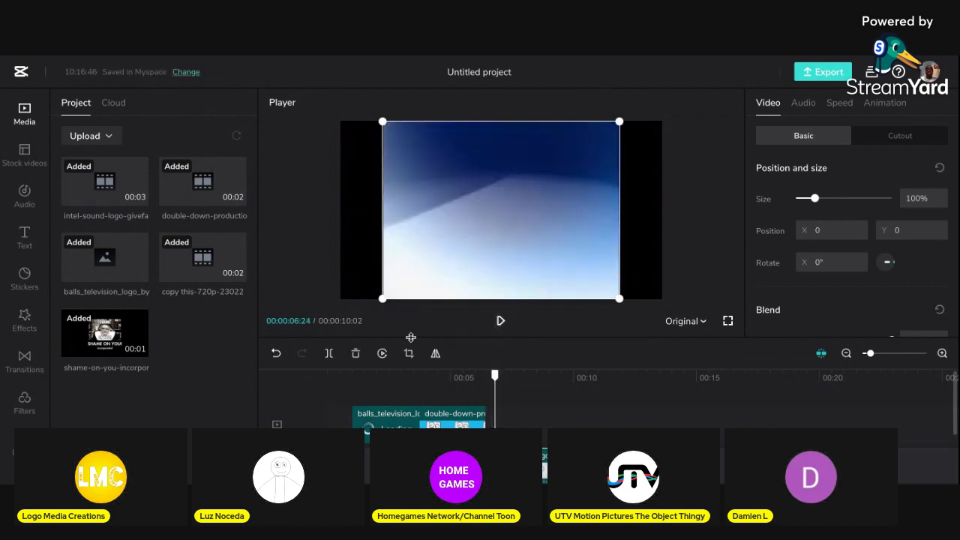
Step: Play the Intel clip to its finished logo, split it at 00:00:09:05 and delete the piece after the cut
click(501, 321)
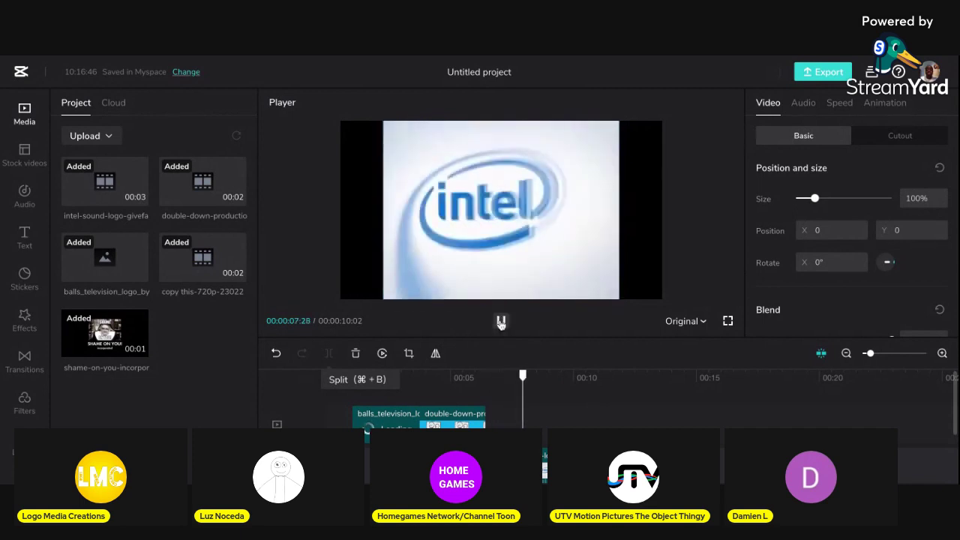
click(501, 321)
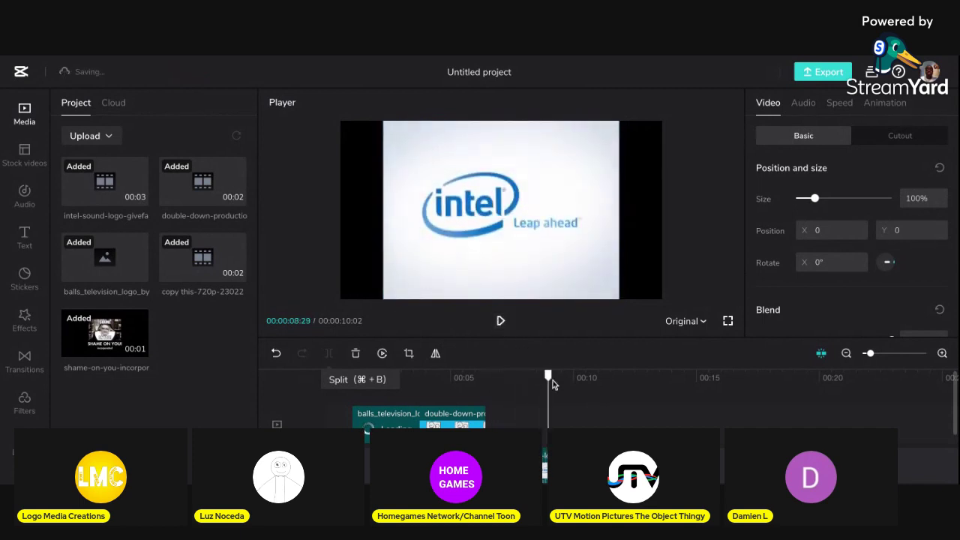
drag(549, 376, 553, 376)
click(329, 353)
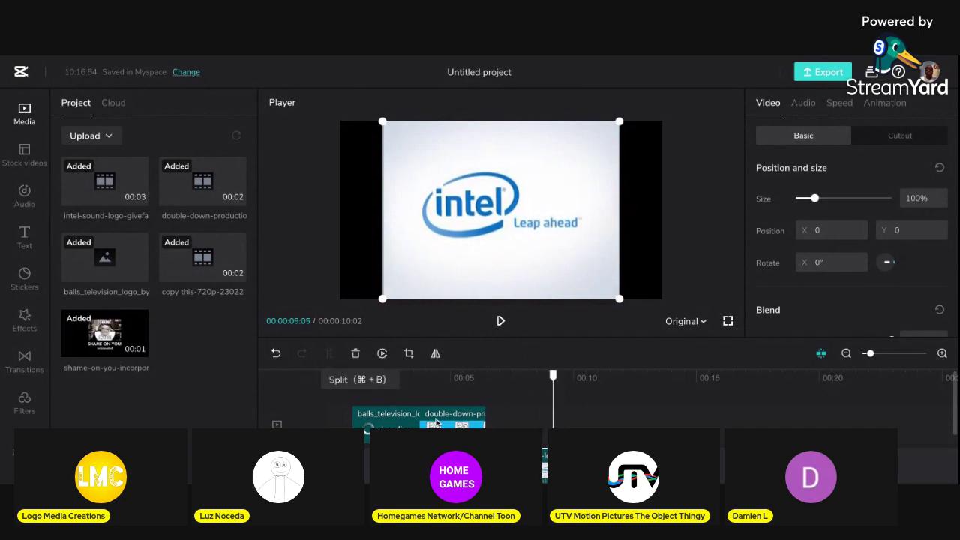
click(356, 354)
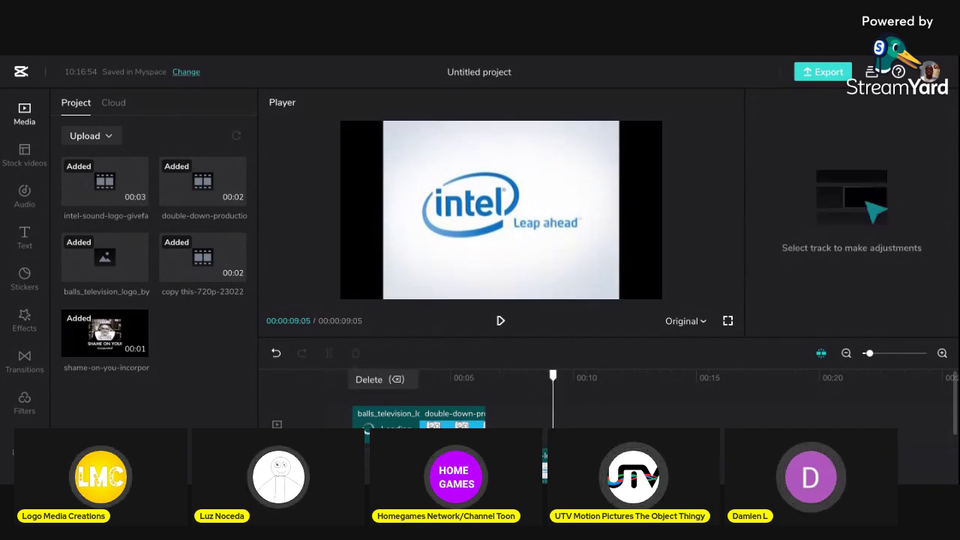
Step: Remove the Intel clip's short opening piece and move the remaining part directly behind the double-down-productions clip
click(535, 418)
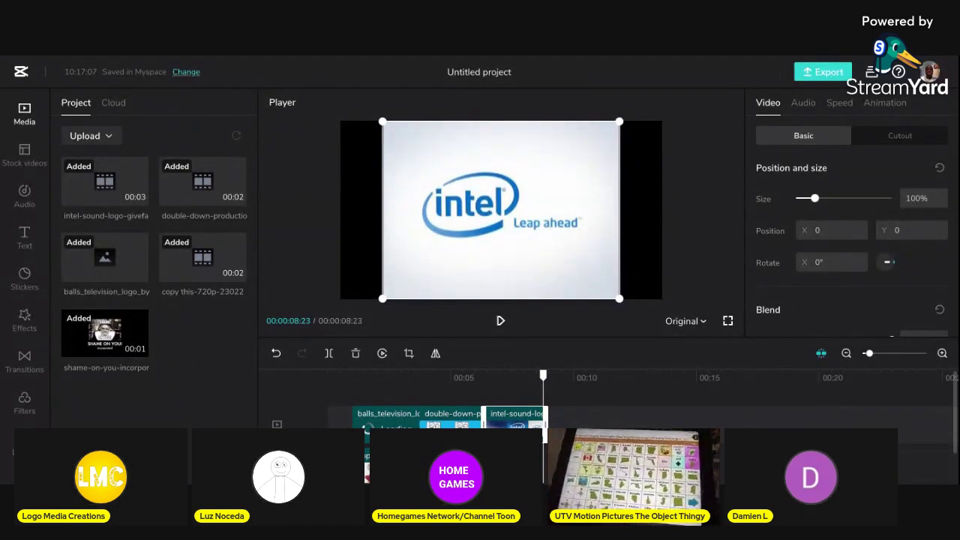
click(672, 209)
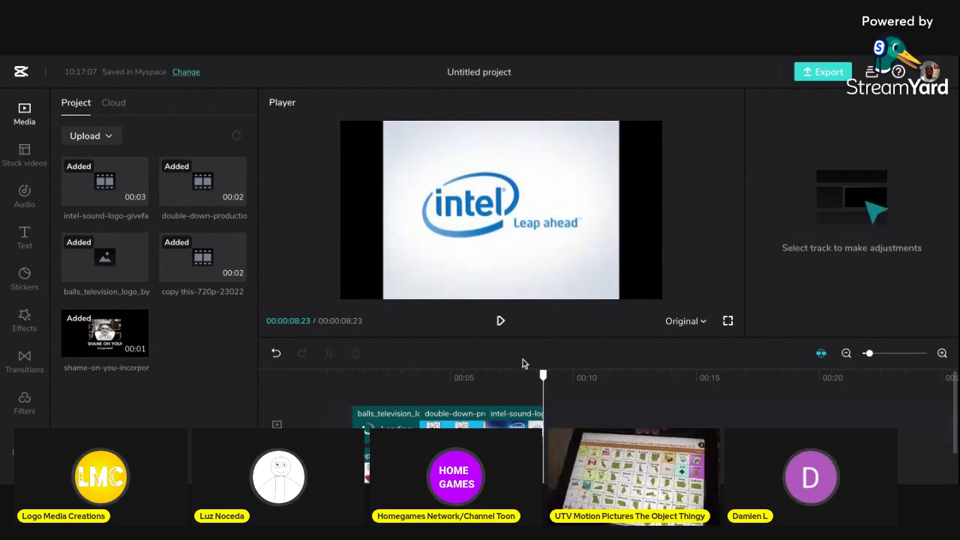
Step: Return to the start of the timeline and play the edited sequence into the Balls Television section
click(501, 322)
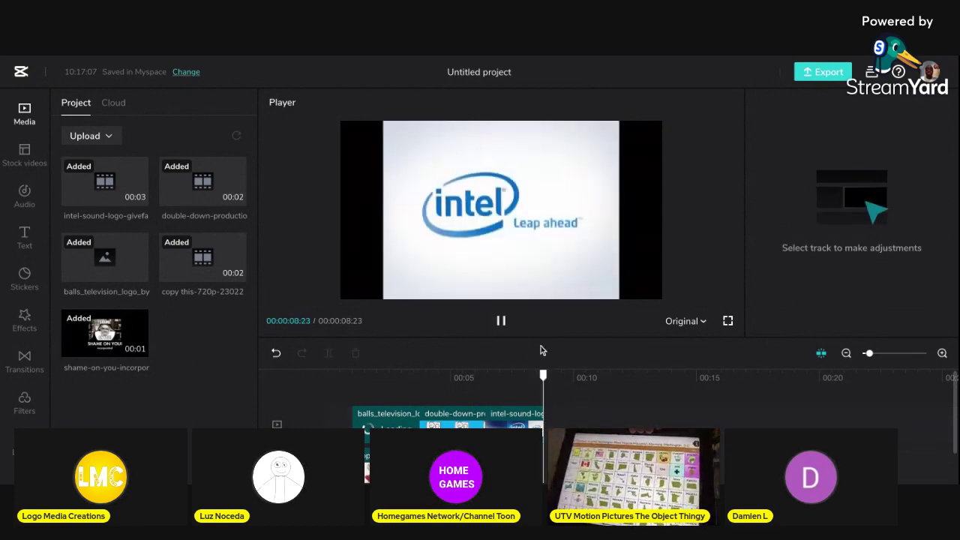
click(500, 321)
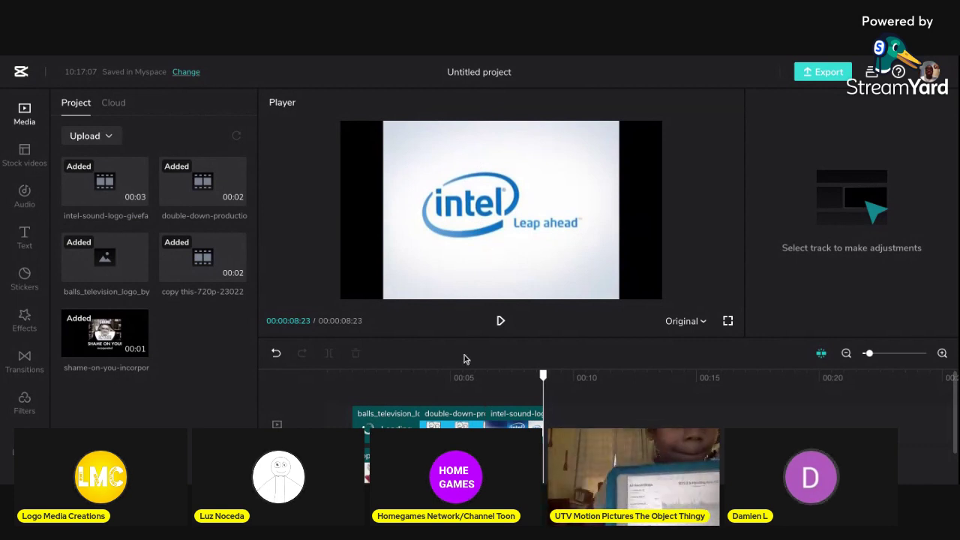
click(448, 382)
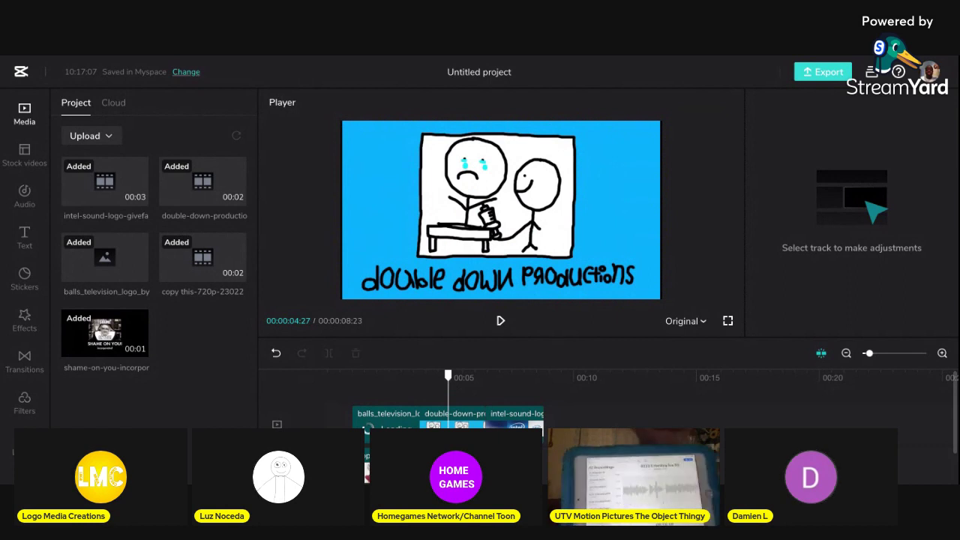
drag(366, 388, 330, 388)
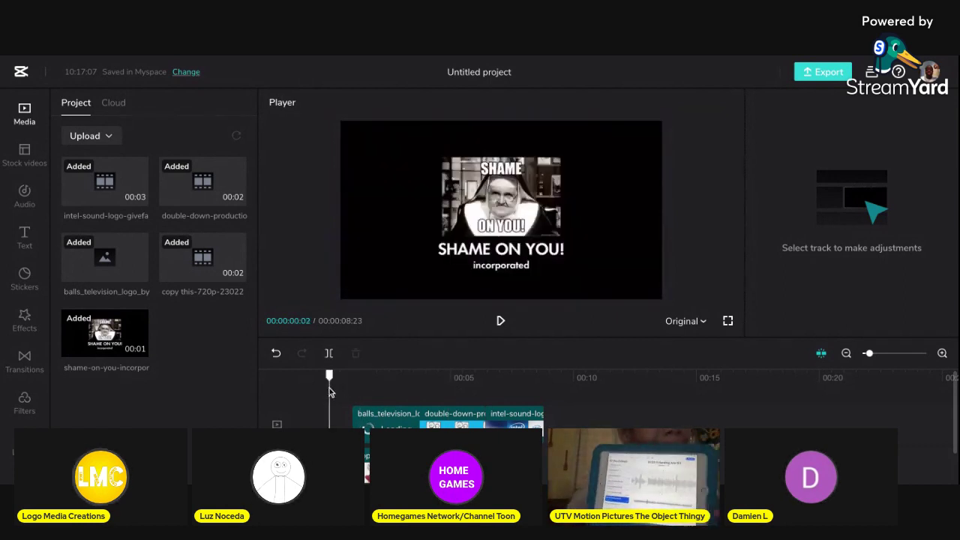
click(500, 321)
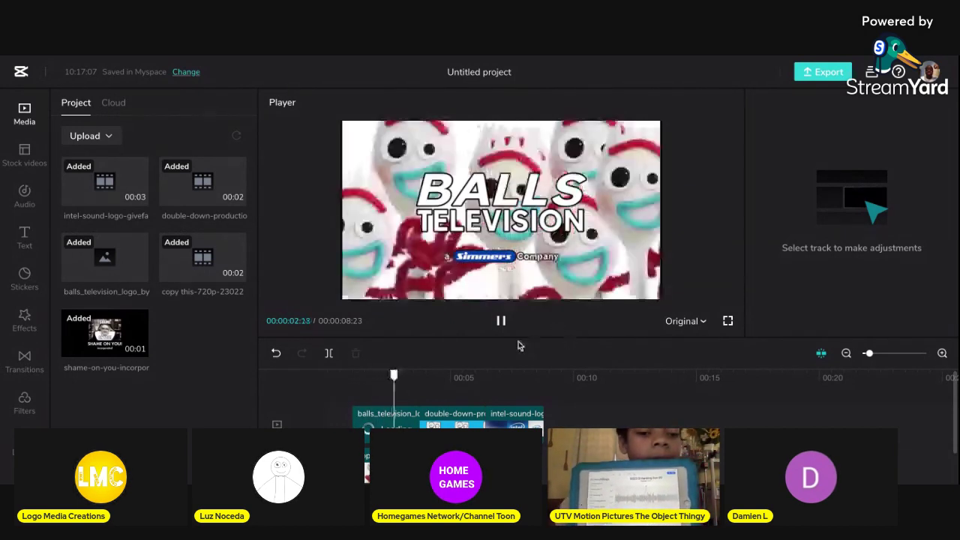
click(502, 322)
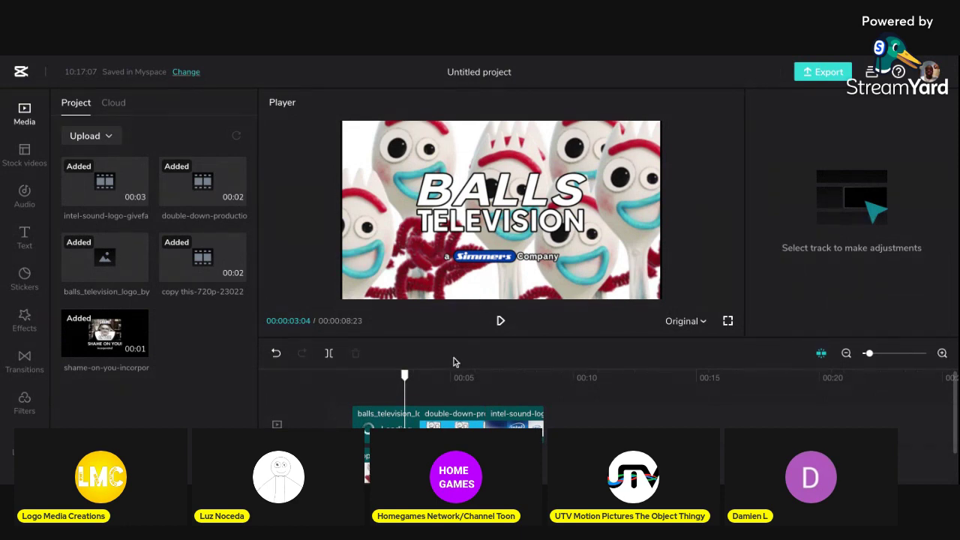
Step: Set the playhead at the end of the Intel clip and upload the local roblox-logo-package video to the project media
click(543, 392)
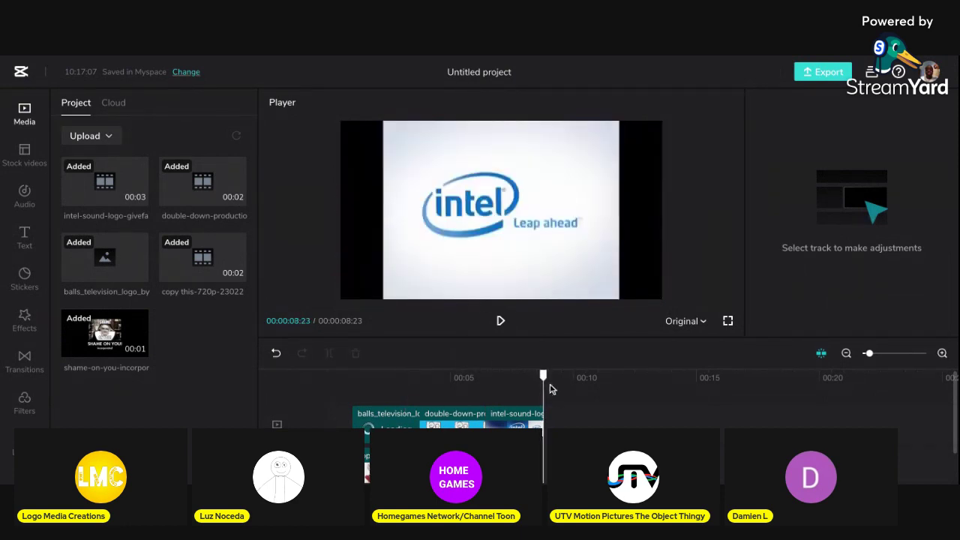
drag(79, 173, 110, 136)
click(110, 135)
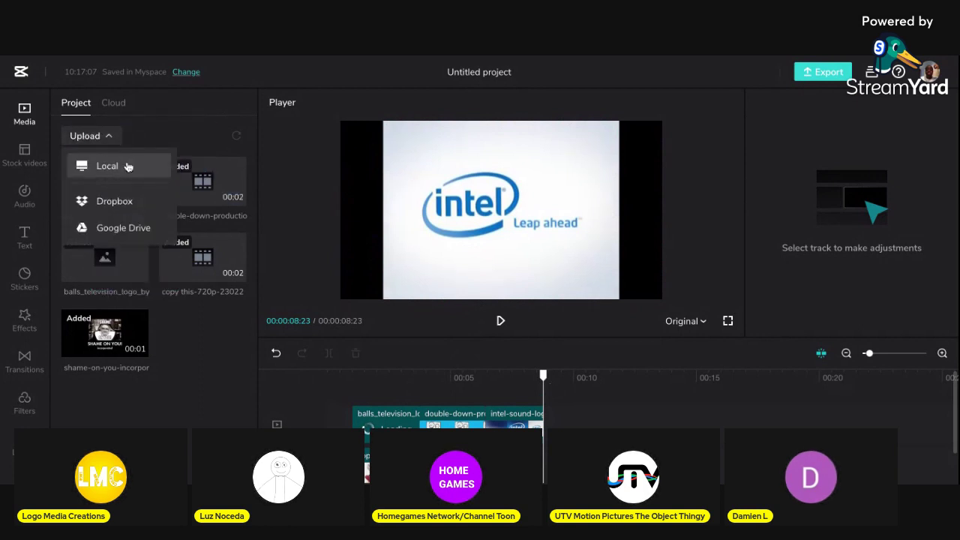
click(154, 134)
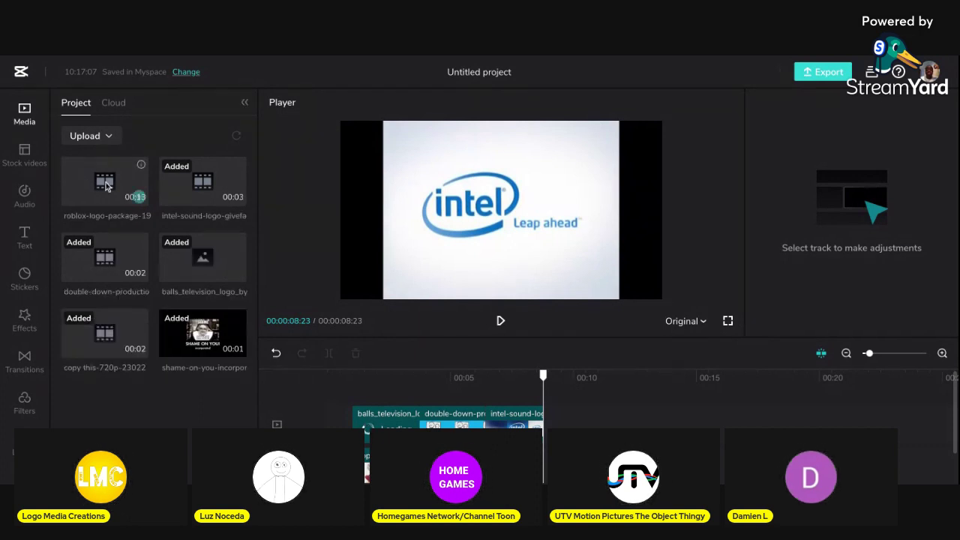
Step: Add the roblox-logo-package video behind the Intel clip, play it through its final logo and split it at 00:00:19:01
click(107, 181)
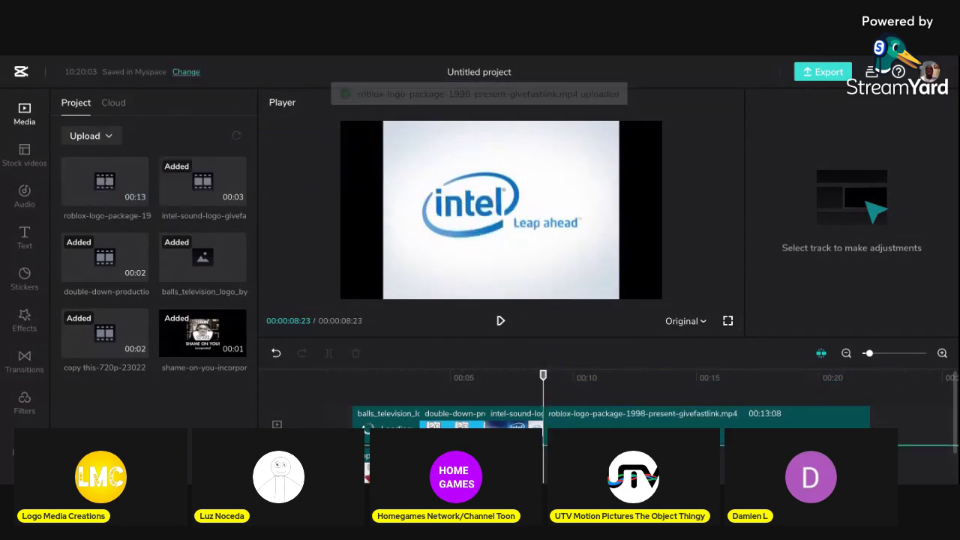
click(499, 321)
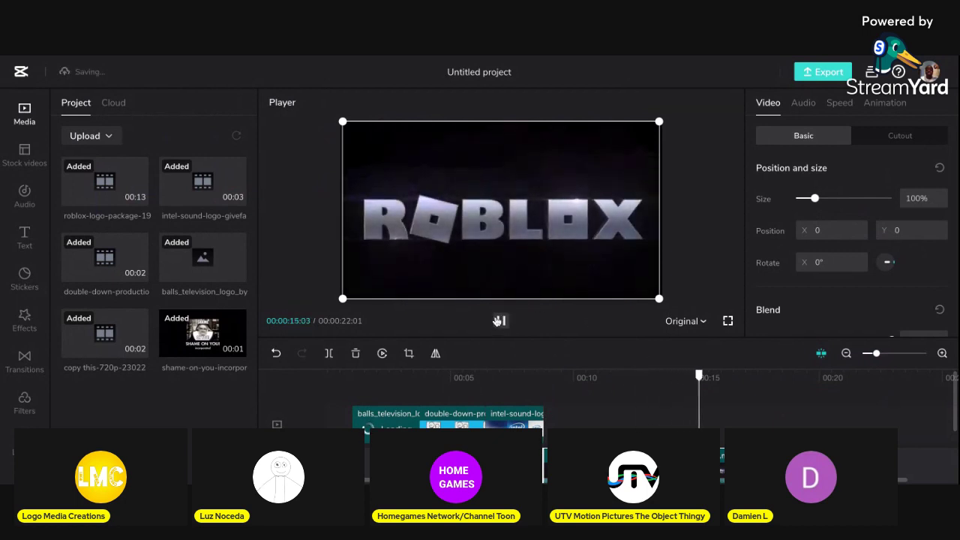
click(499, 321)
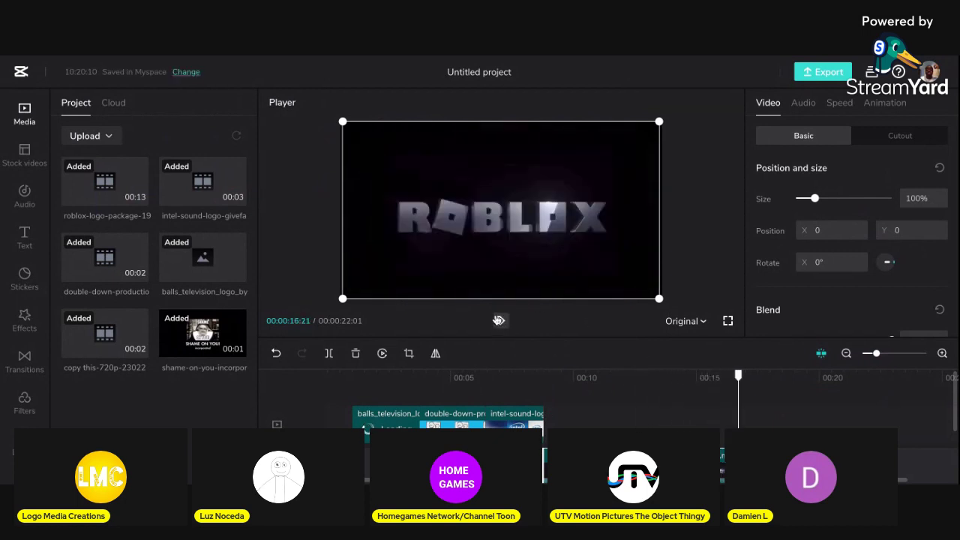
click(499, 321)
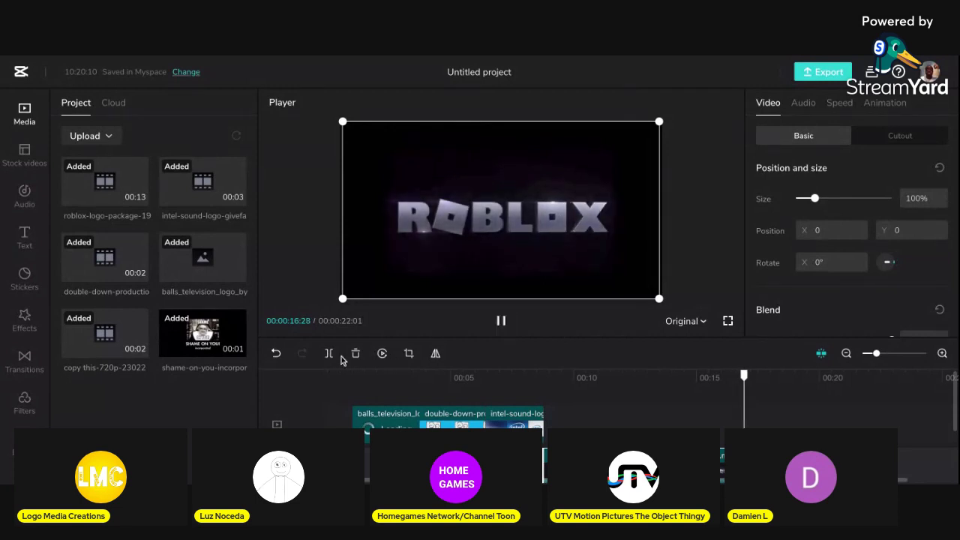
click(501, 320)
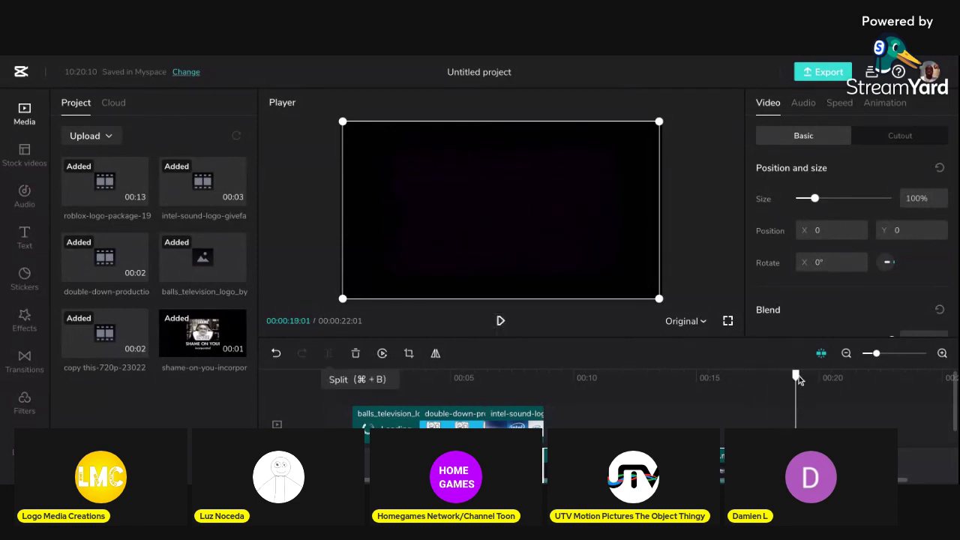
Step: Locate the start of the final Roblox logo, split the clip at 00:00:16:23 and delete the piece before the cut
drag(799, 376, 739, 379)
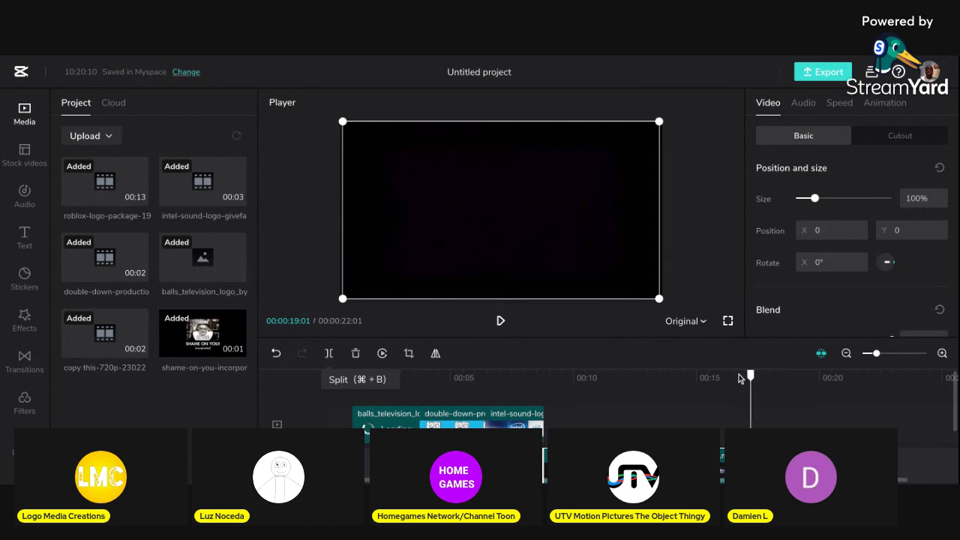
click(501, 322)
key(space)
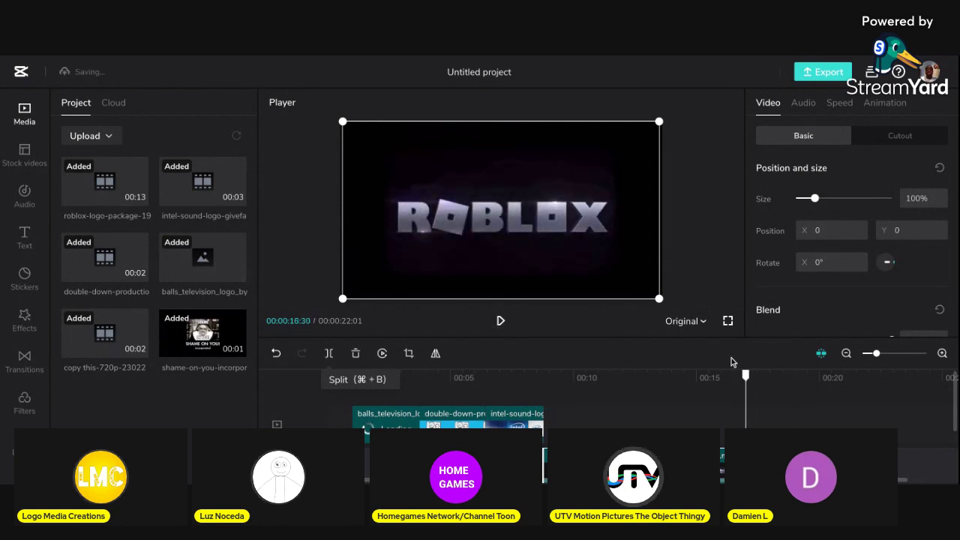
click(748, 378)
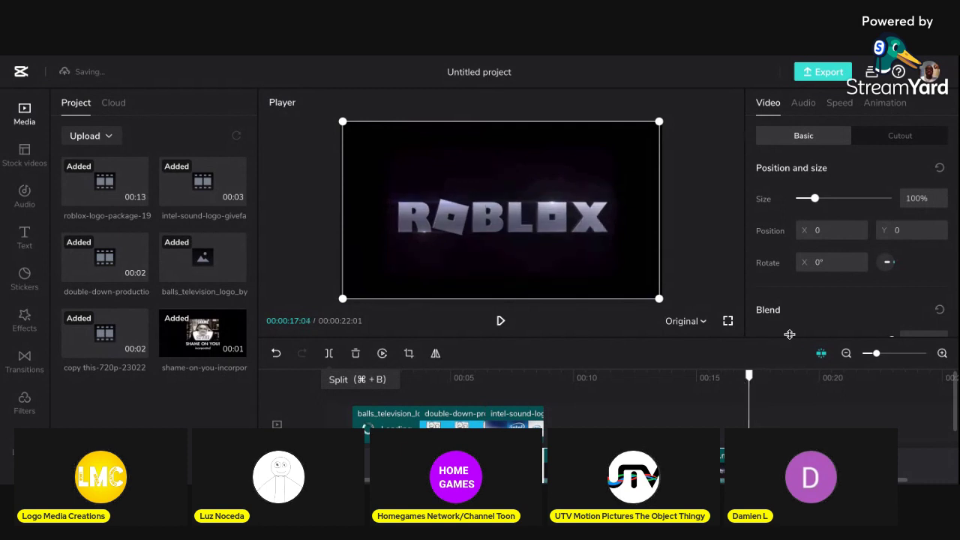
drag(749, 379, 732, 379)
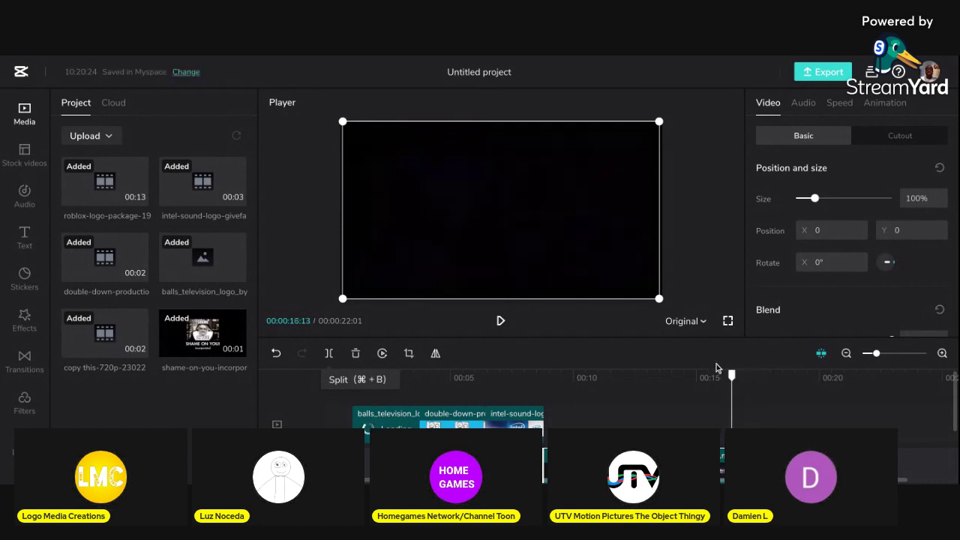
click(501, 321)
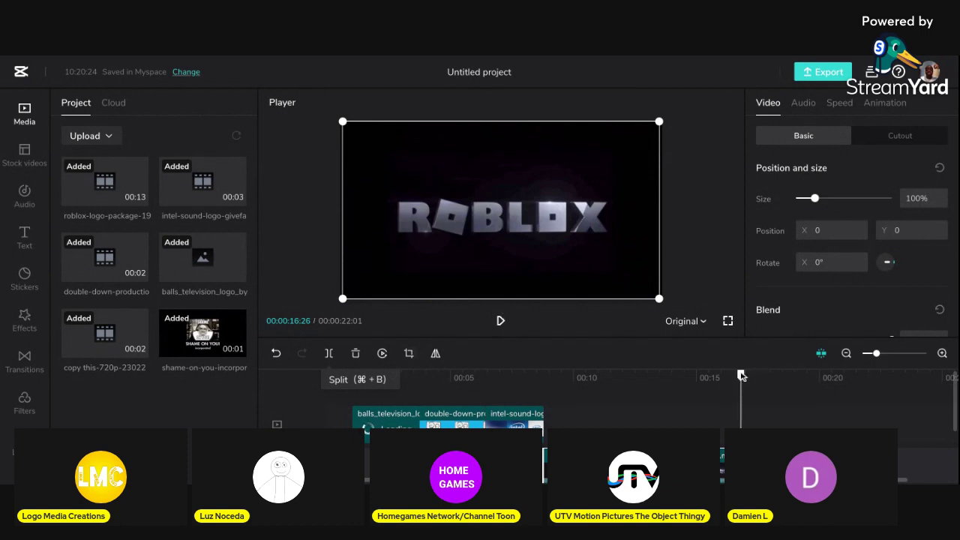
click(713, 399)
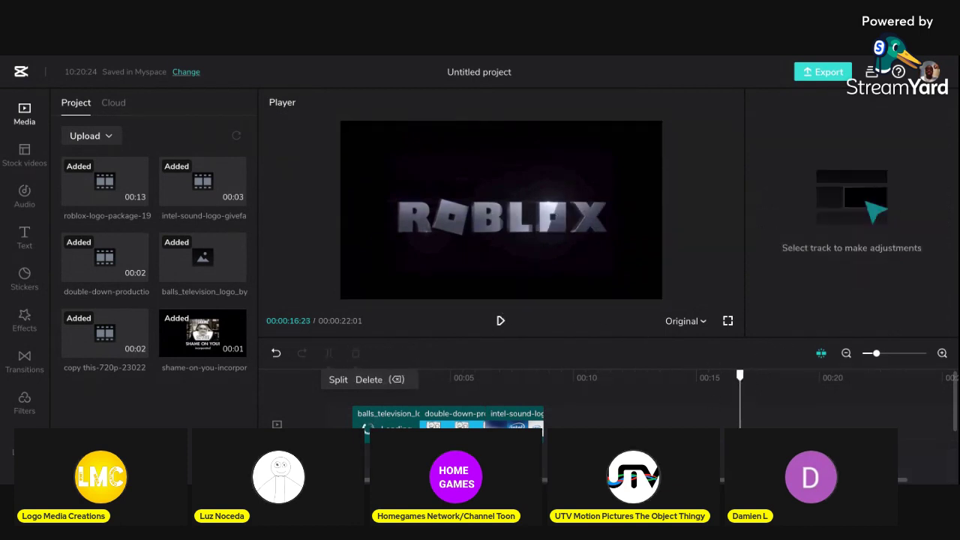
Step: Delete the Roblox clip's closing piece after 00:00:19:01 and move the remaining logo piece directly behind the Intel clip
click(449, 298)
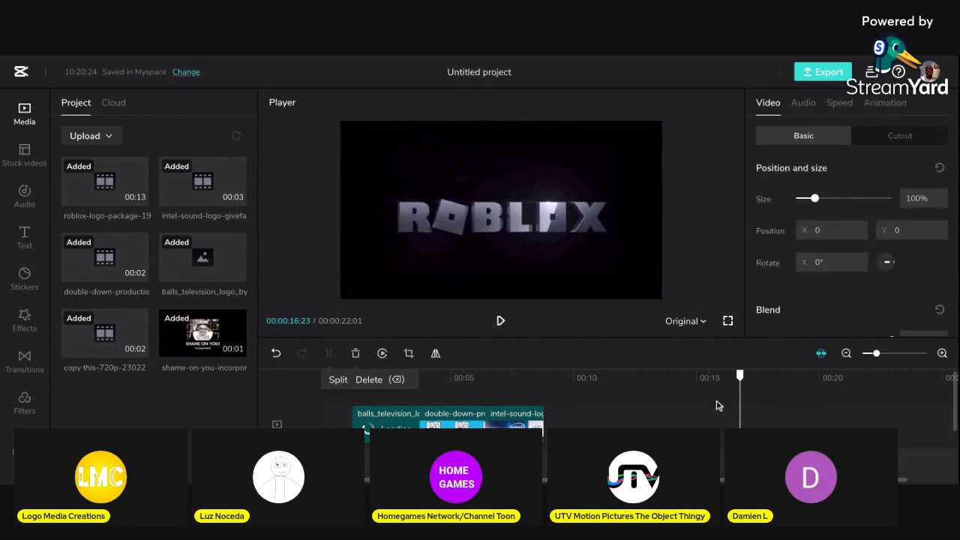
click(357, 353)
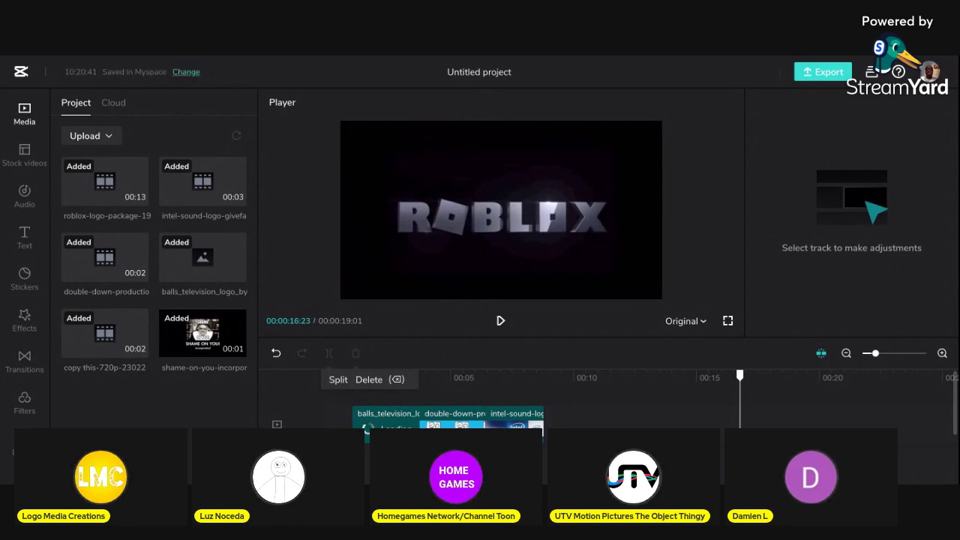
drag(105, 180, 574, 413)
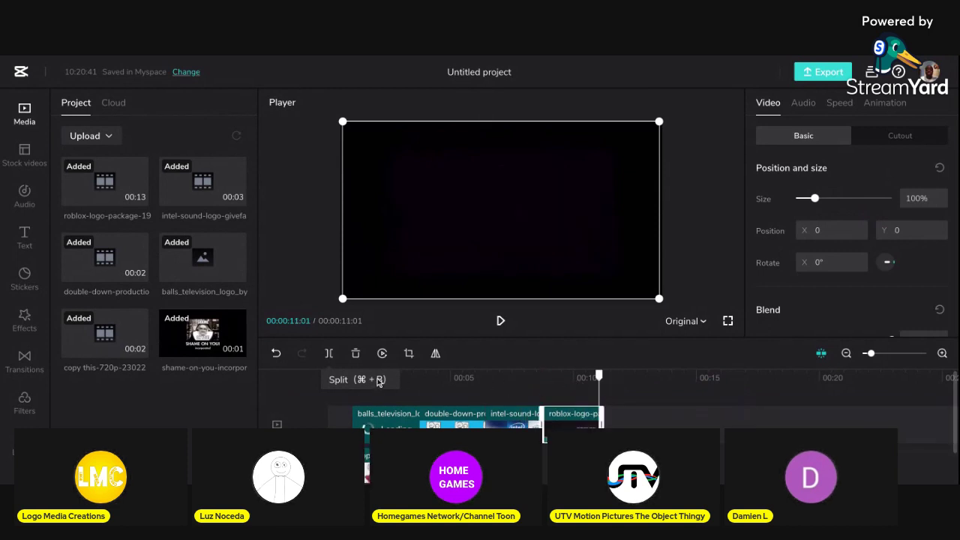
Step: Play the edited sequence from near the start of the timeline, and replay the opening of the Roblox section repeatedly
click(336, 377)
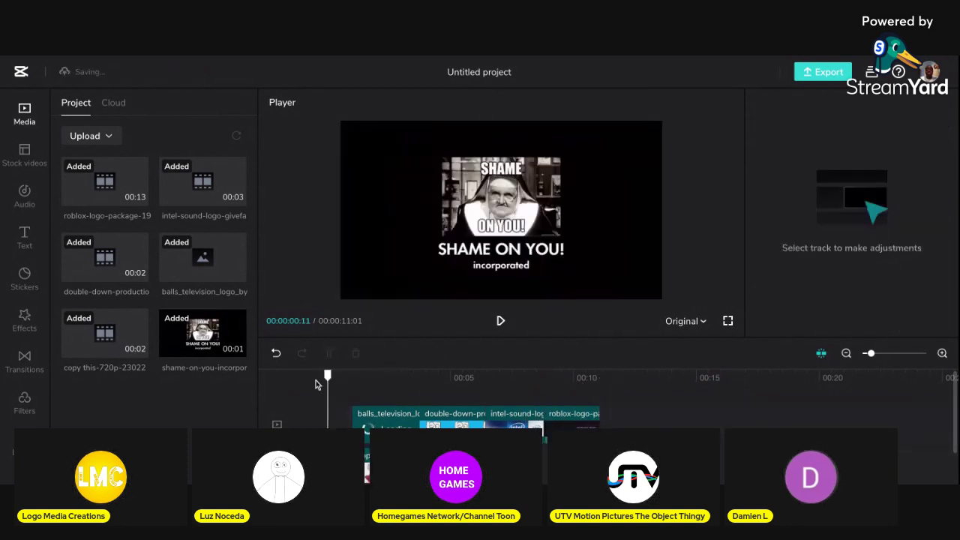
click(500, 321)
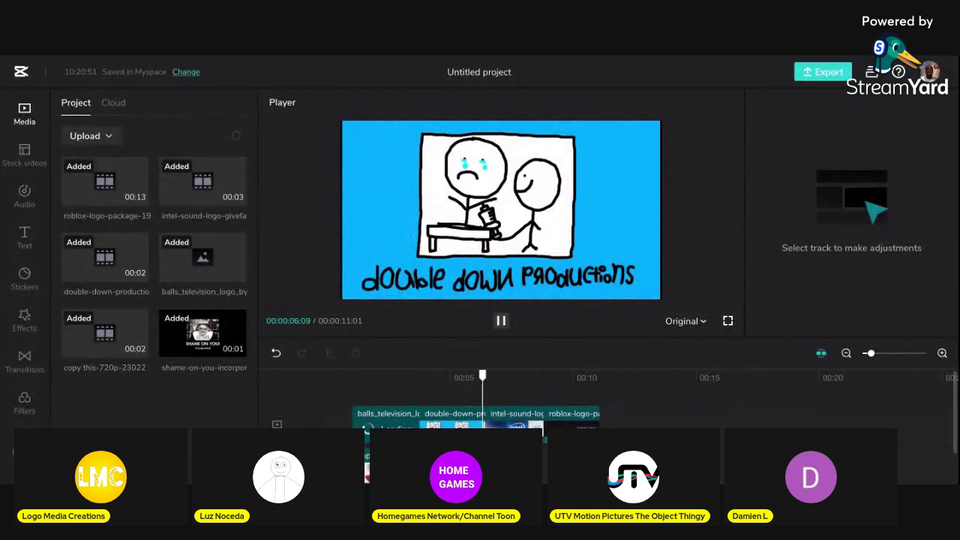
click(548, 386)
click(539, 387)
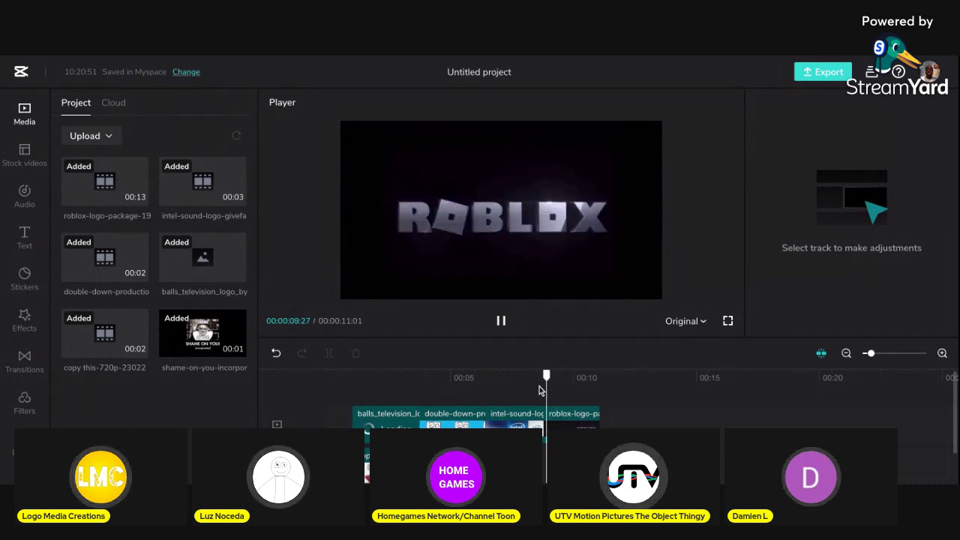
click(539, 385)
click(553, 384)
click(553, 385)
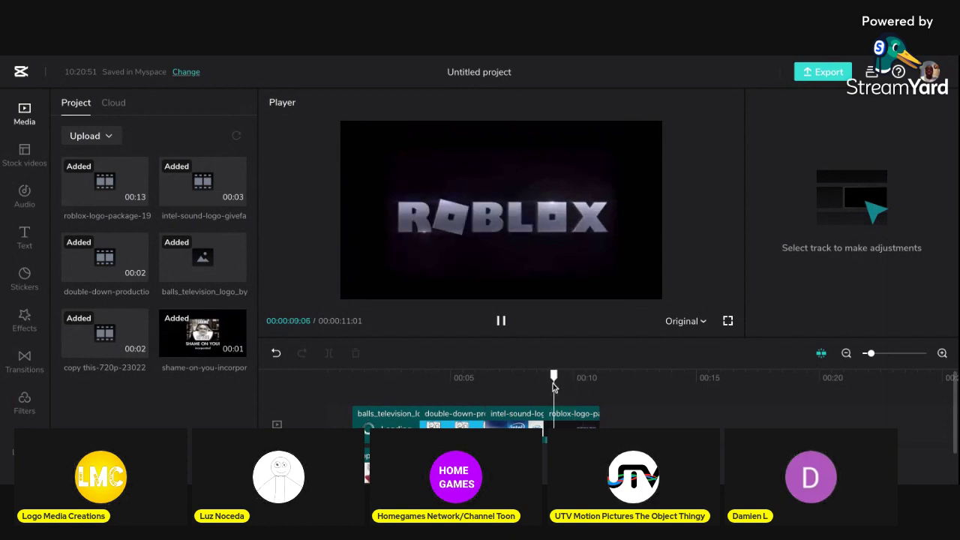
click(553, 384)
click(553, 384)
click(553, 384)
click(553, 384)
click(553, 384)
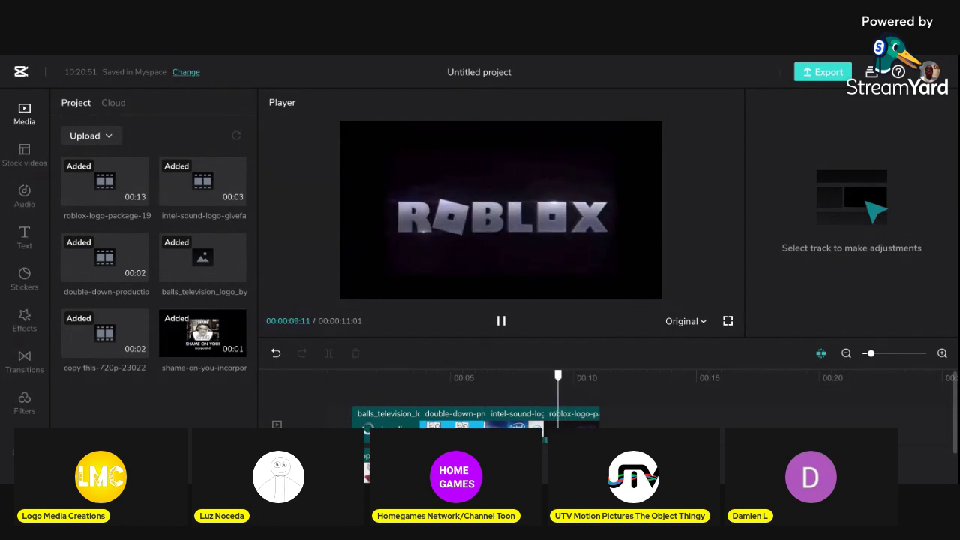
click(553, 385)
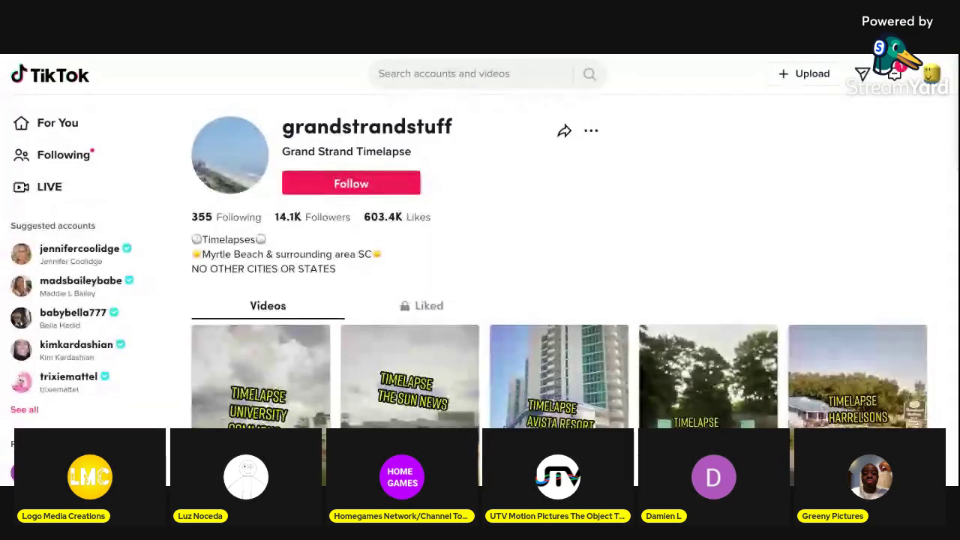
Step: Switch to the Grand Strand Timelapse profile on TikTok, open the University Commons timelapse, and pause and resume its playback
click(260, 375)
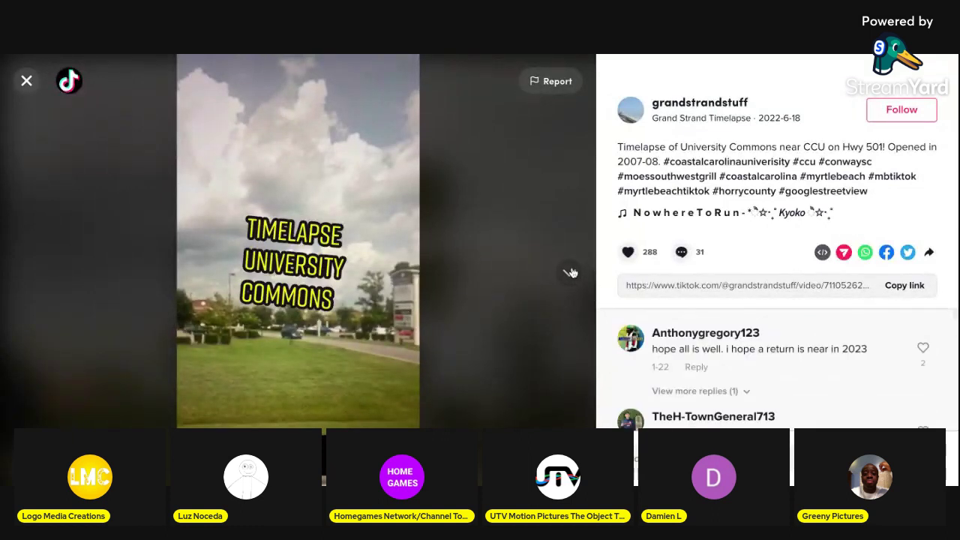
key(space)
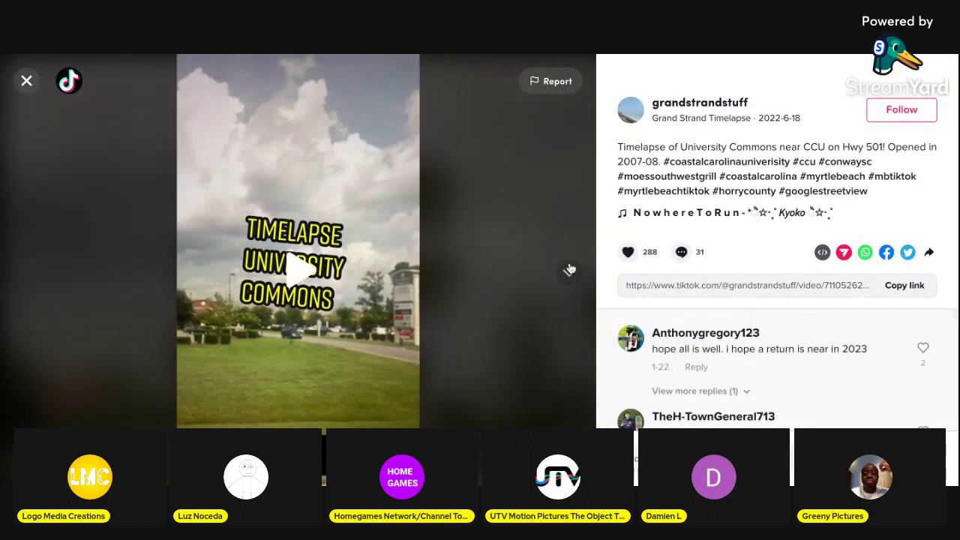
click(351, 256)
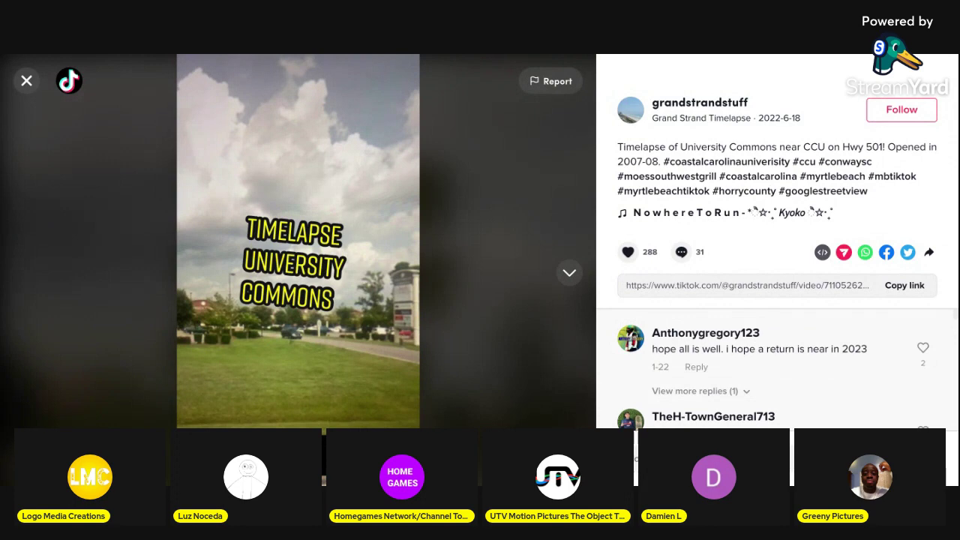
key(Escape)
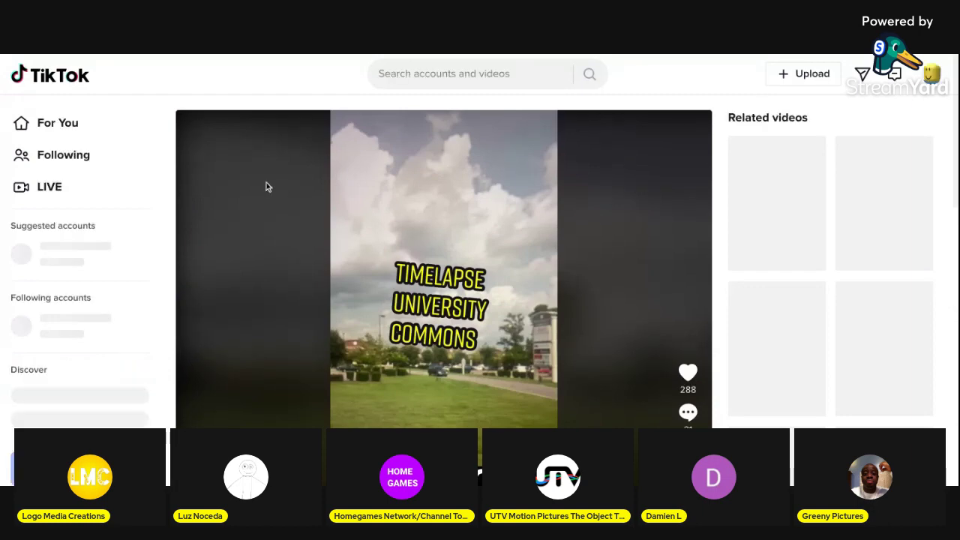
Step: Look through the University Commons video's page and its description while playing the timelapse past its first years
scroll(267, 187, down, 1)
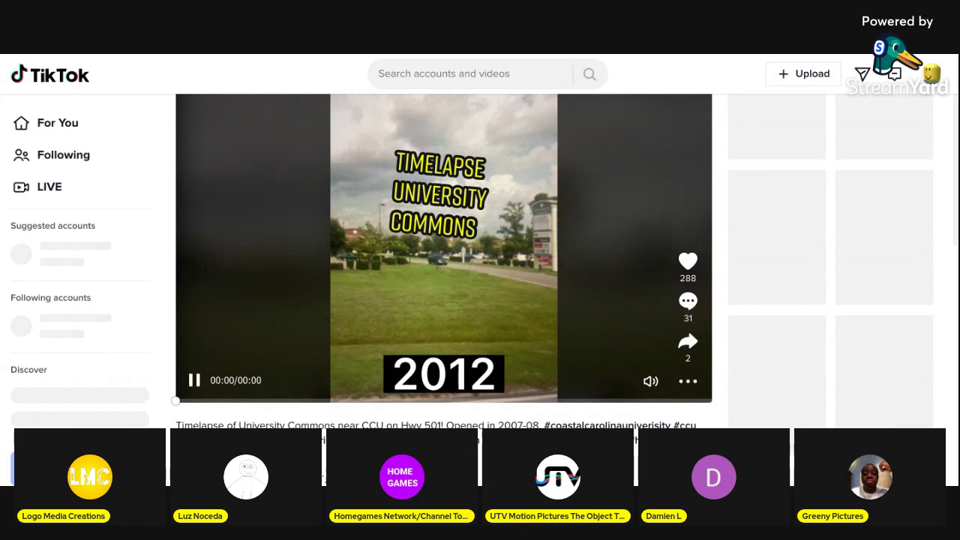
scroll(443, 250, down, 1)
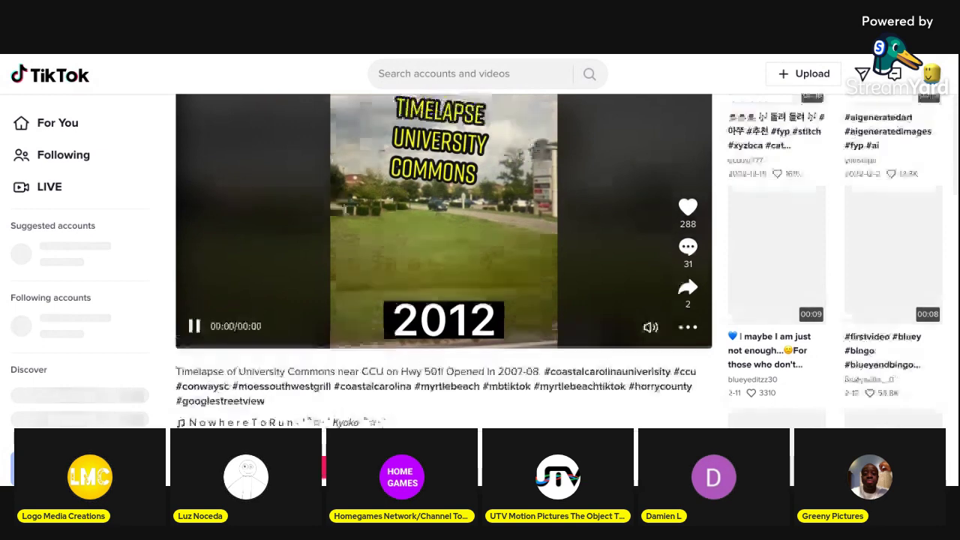
scroll(440, 400, down, 1)
scroll(442, 262, up, 3)
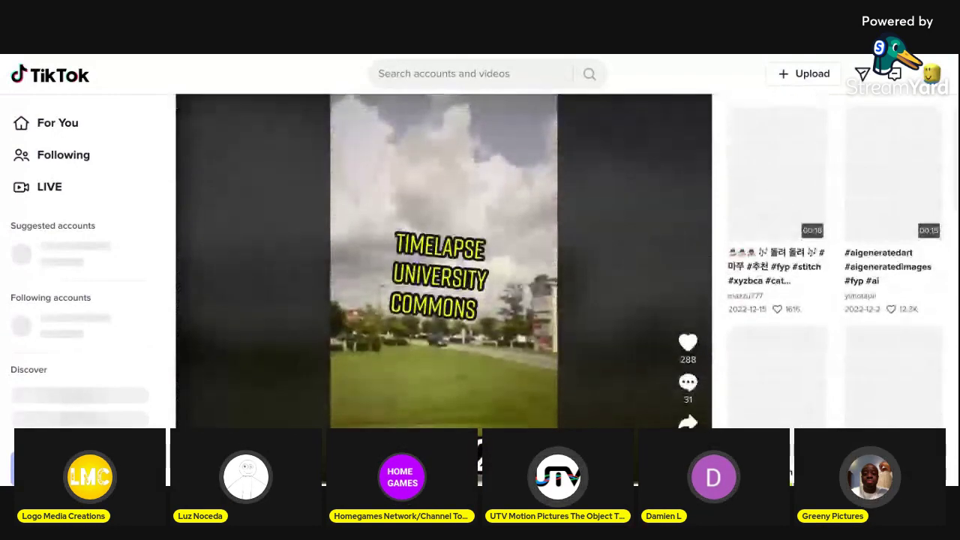
scroll(437, 393, down, 2)
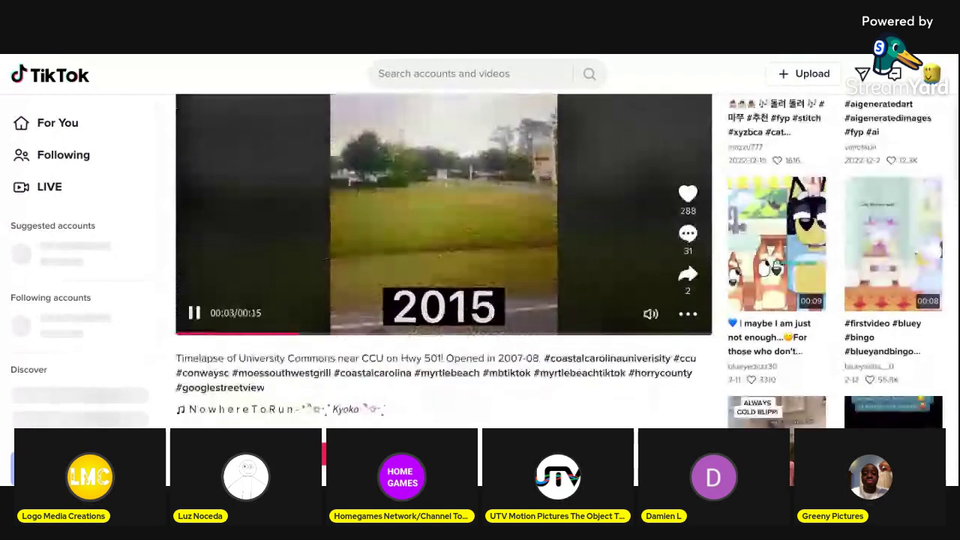
click(194, 313)
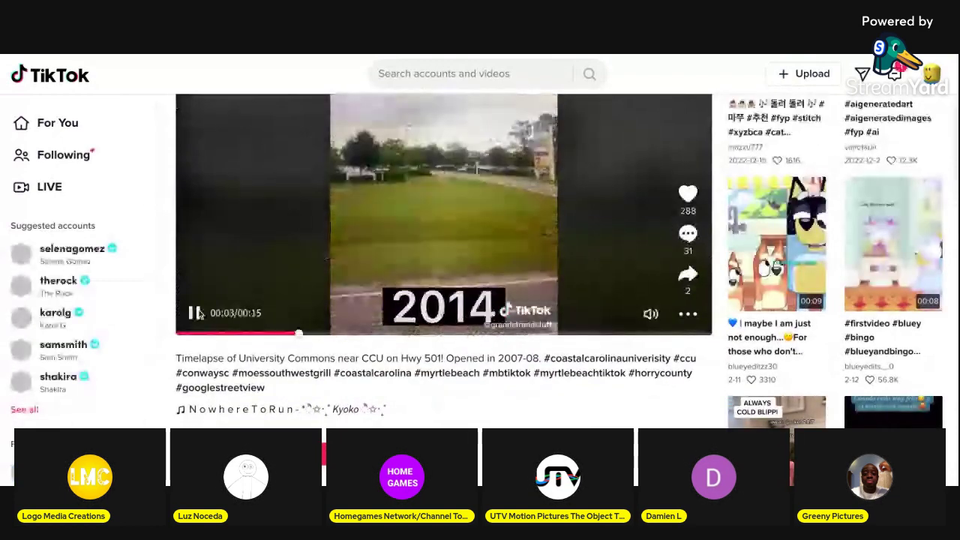
click(195, 313)
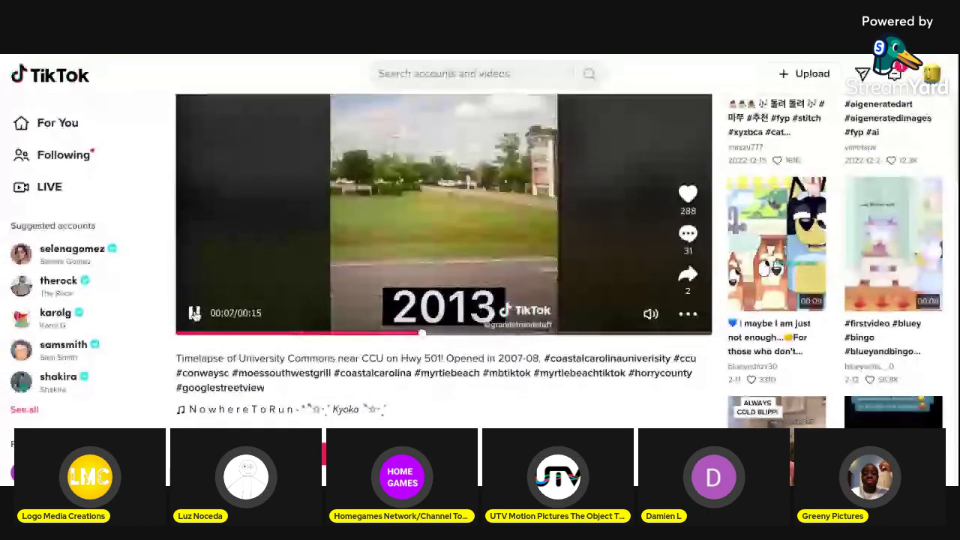